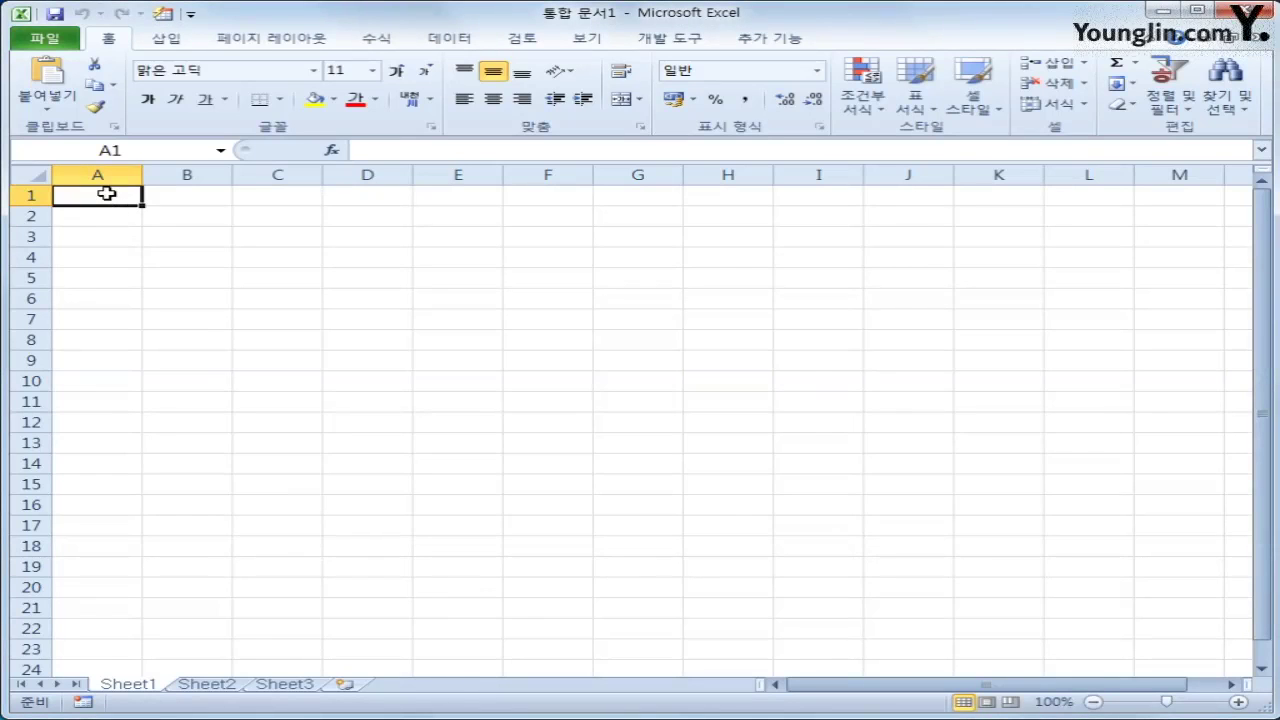
Open the workbook 기본작업-1 from the 이론 folder inside 2017컴활2급(2010버전) on local disk C:.
click(44, 38)
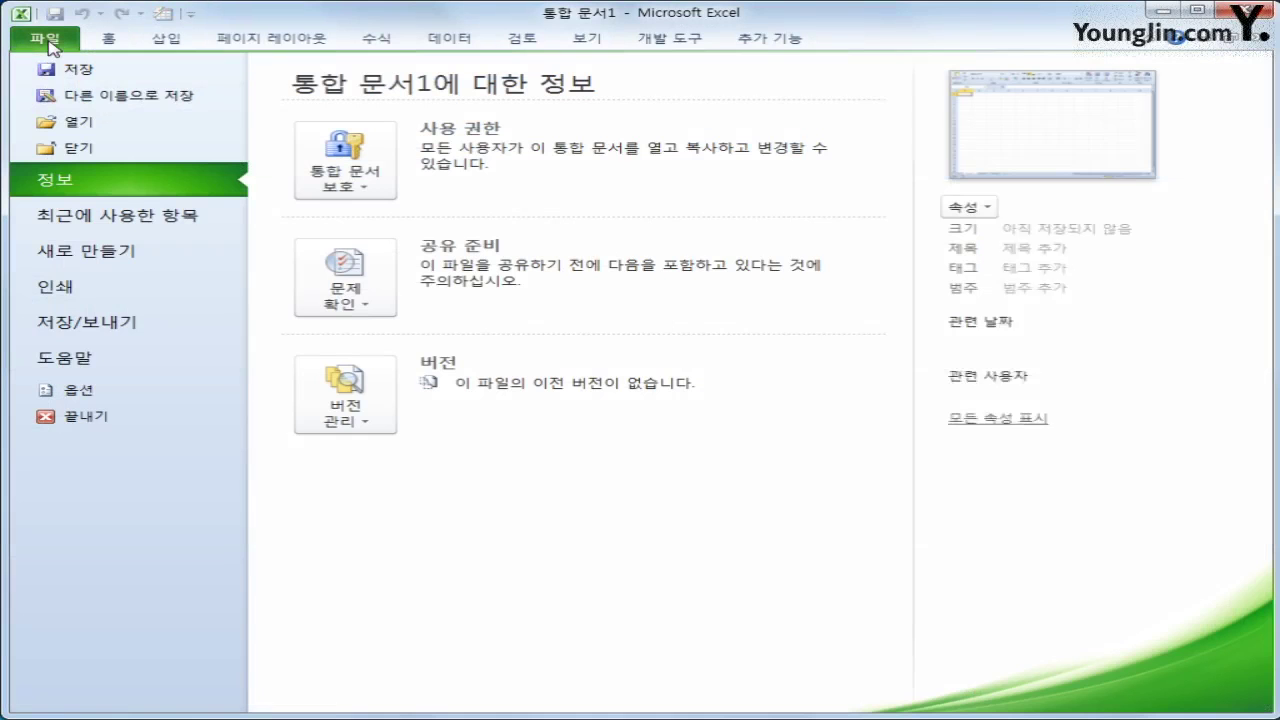
click(86, 122)
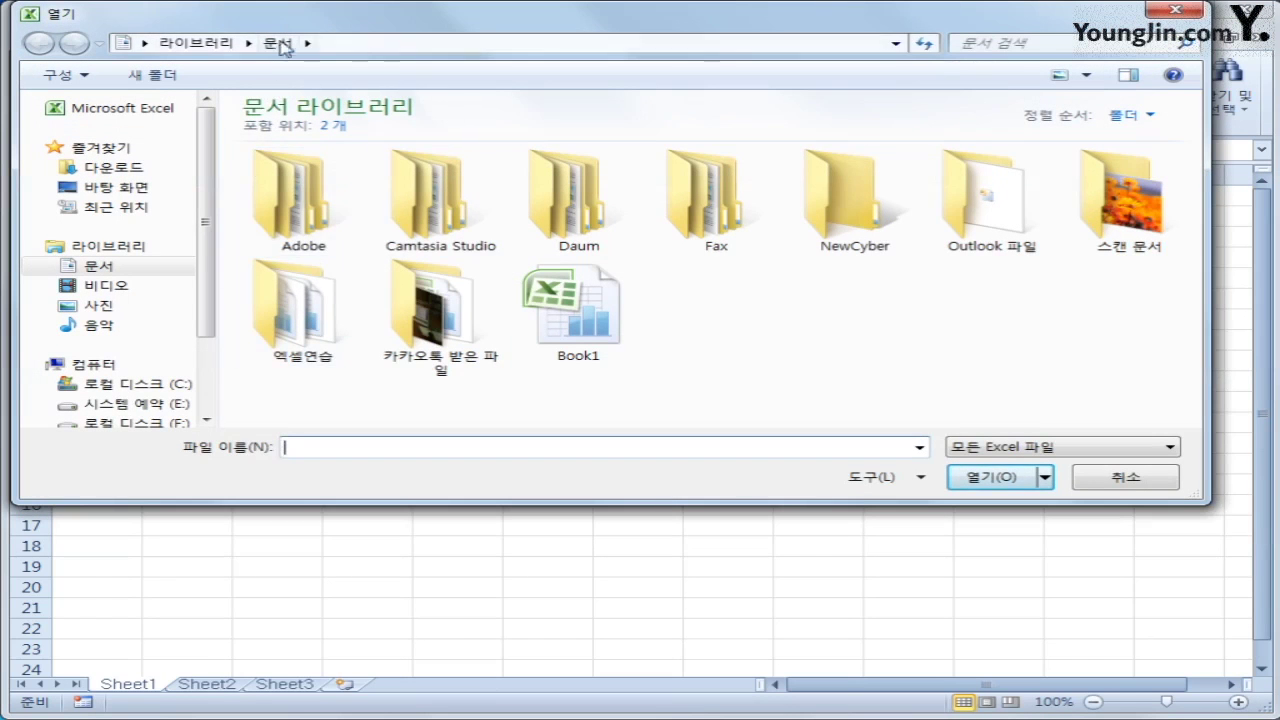
drag(300, 27, 308, 78)
click(156, 434)
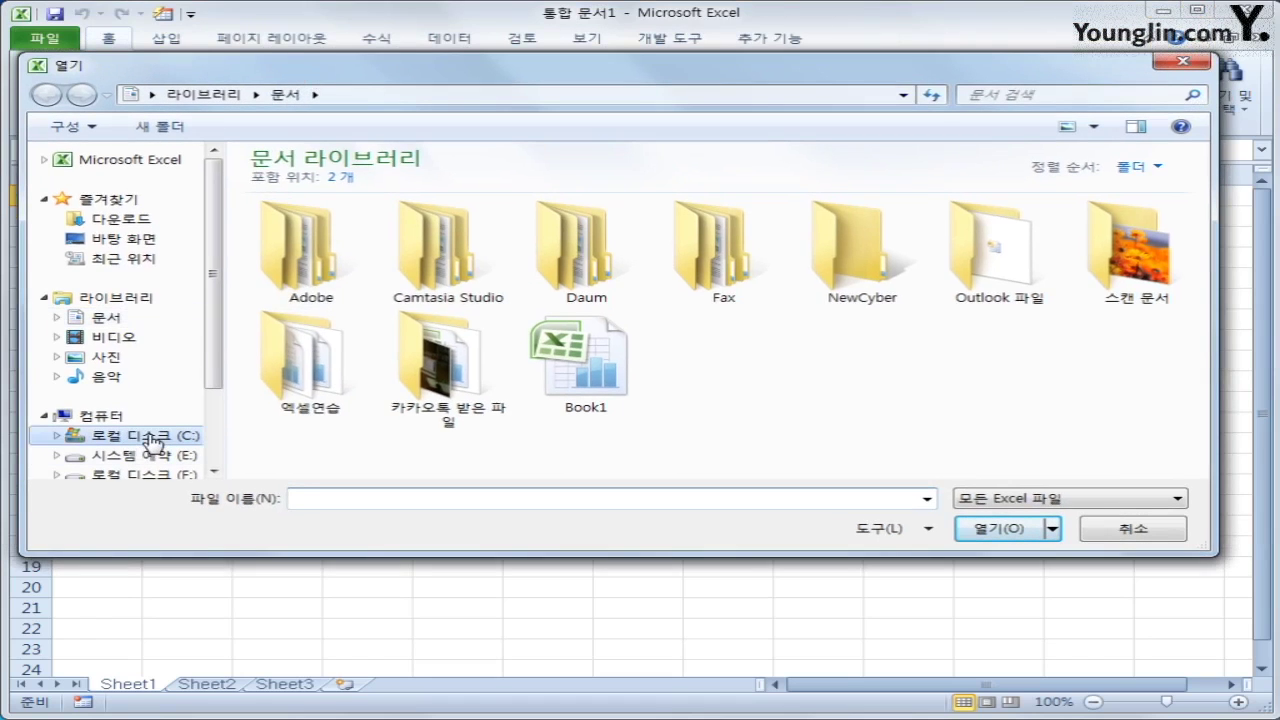
double_click(430, 200)
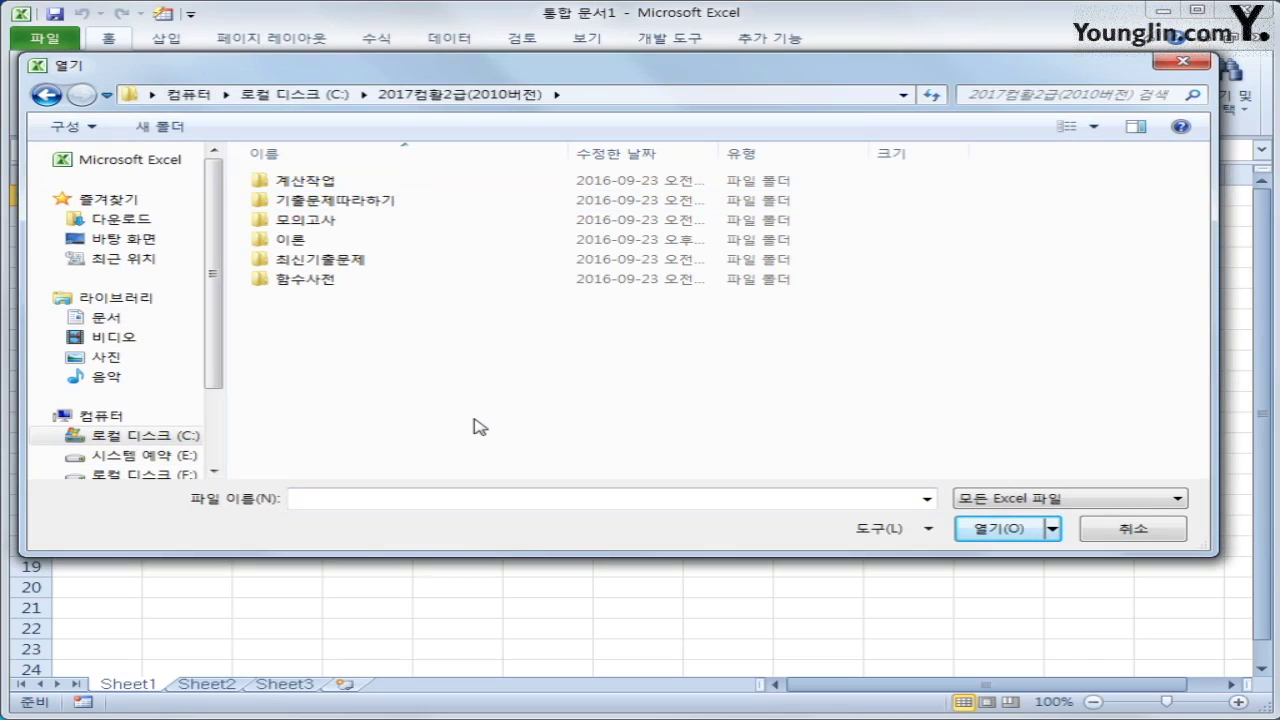
double_click(327, 241)
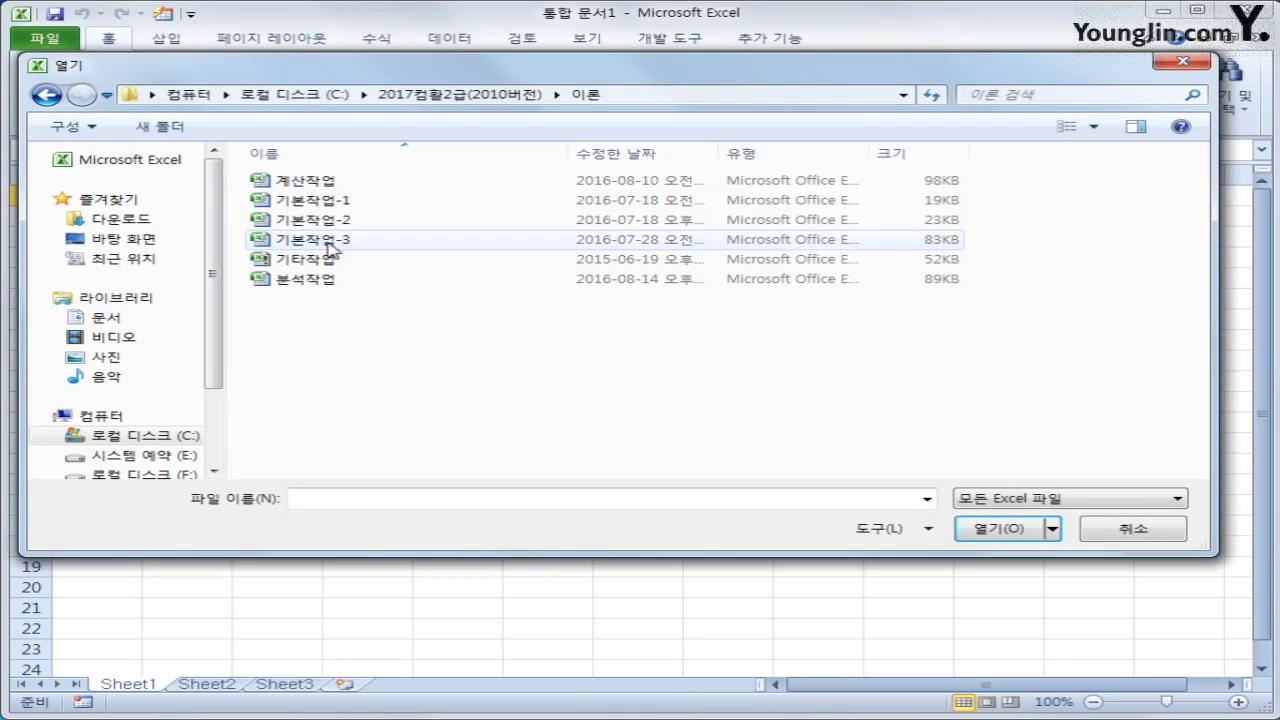
click(312, 201)
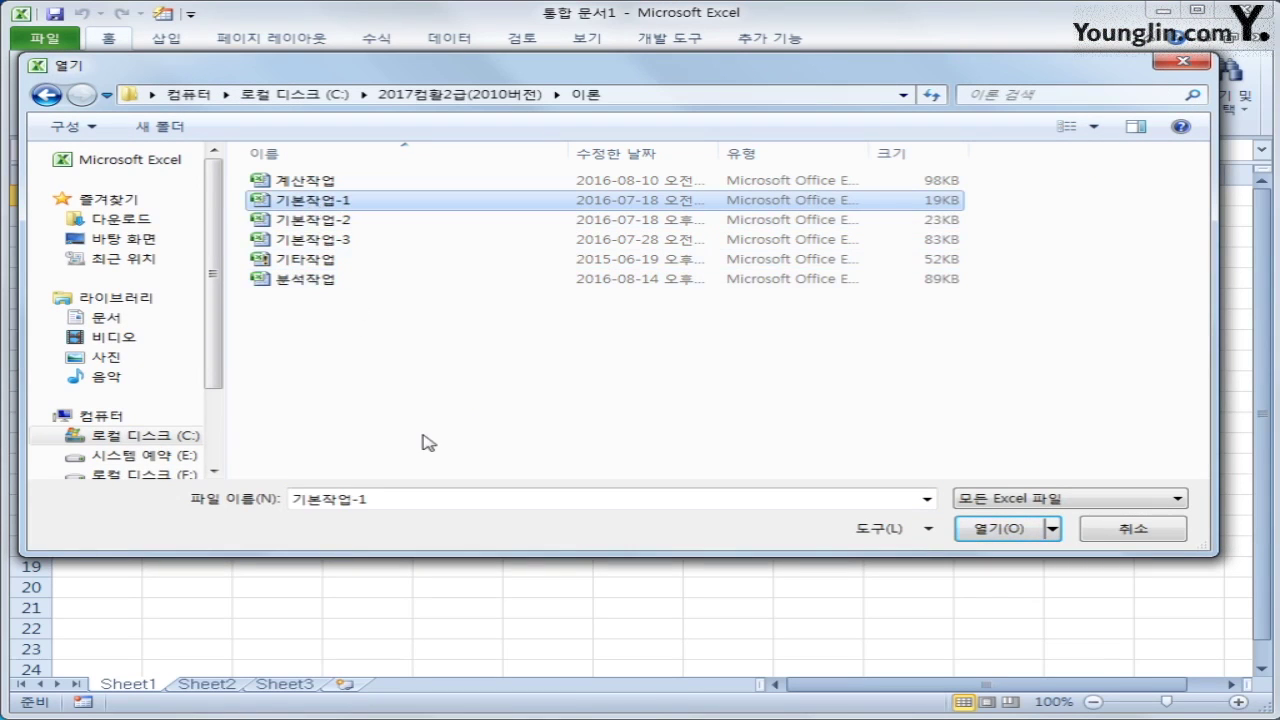
click(980, 530)
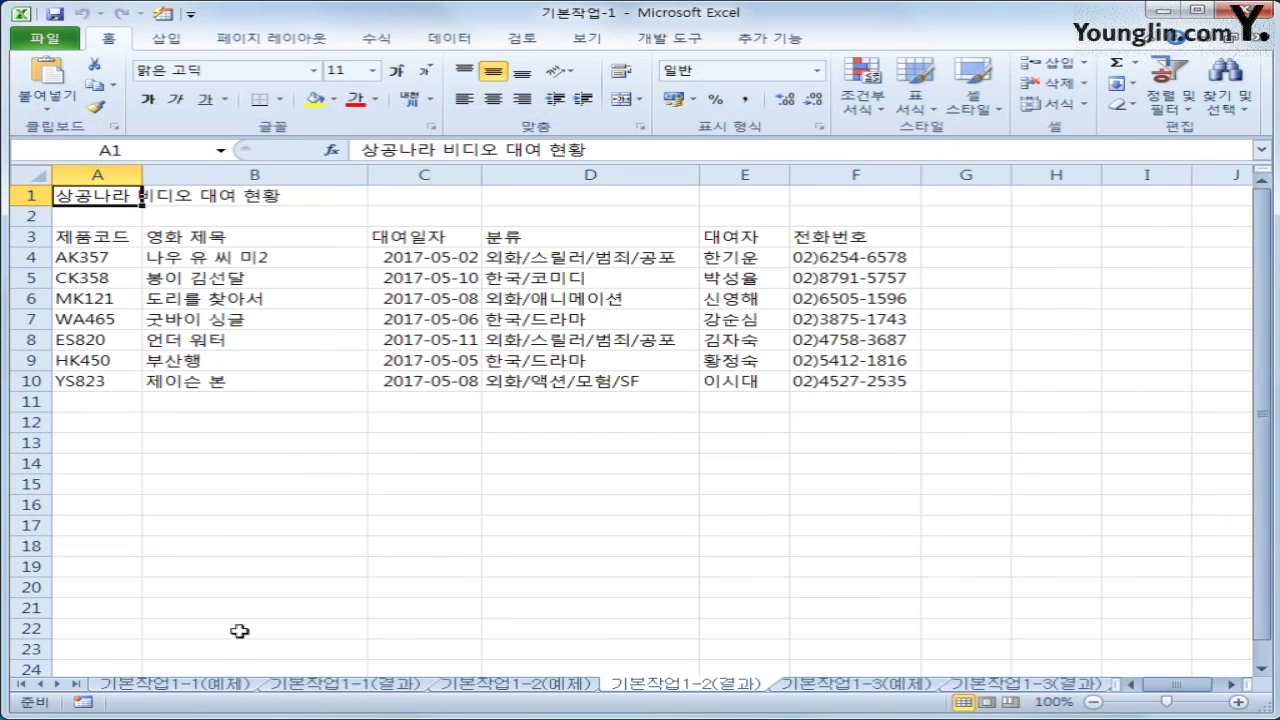
Compare the example sheets with their result sheets for 기본작업1-1 and 기본작업1-2, ending on 기본작업1-1(결과).
click(145, 684)
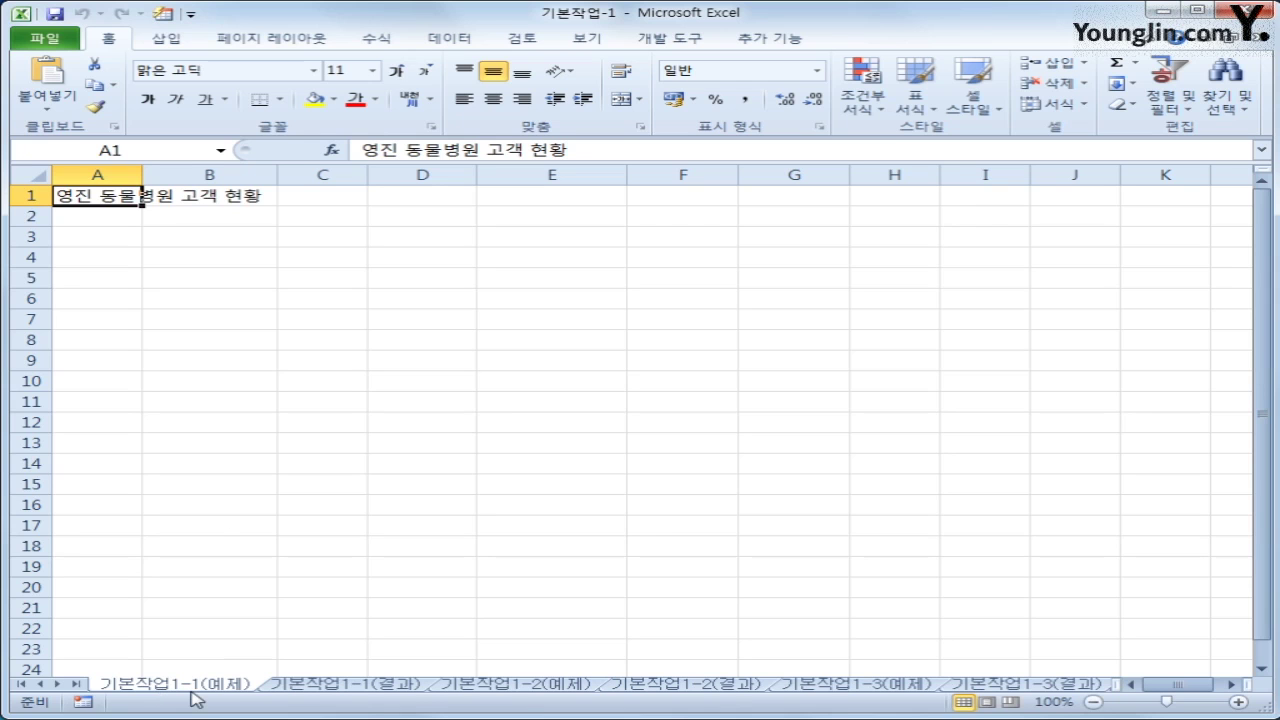
click(330, 686)
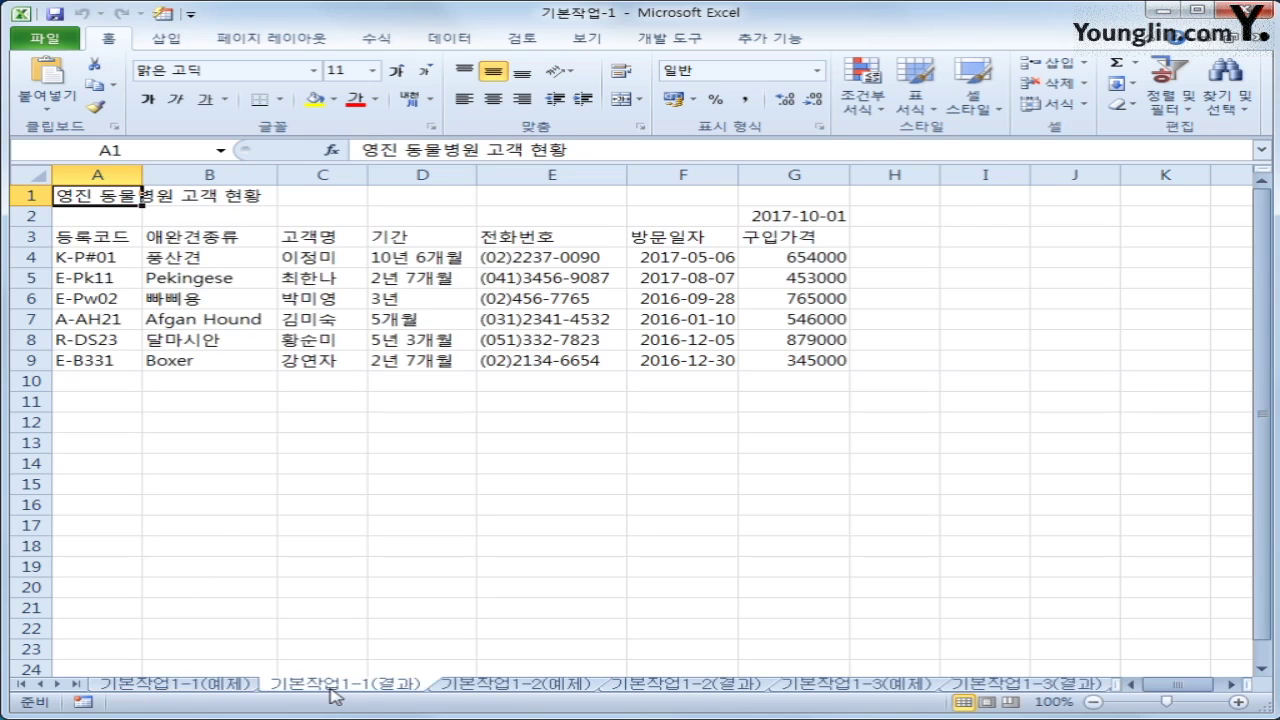
click(510, 690)
click(636, 690)
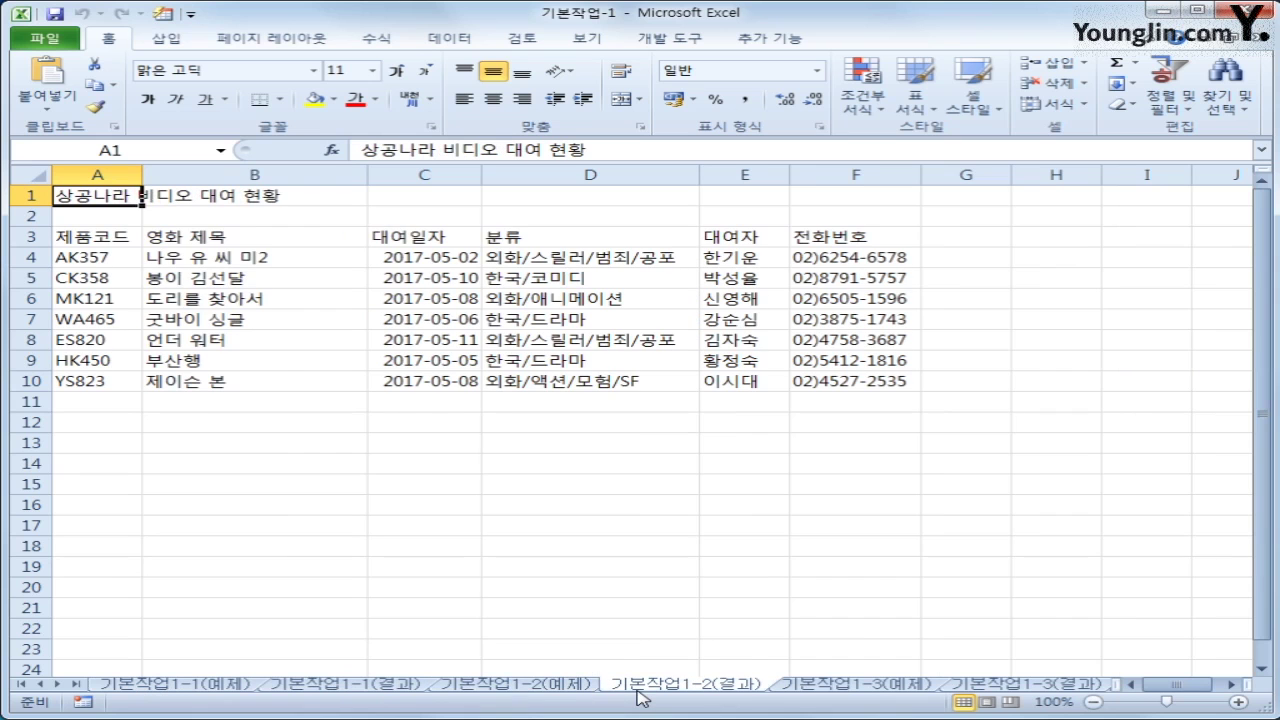
click(174, 688)
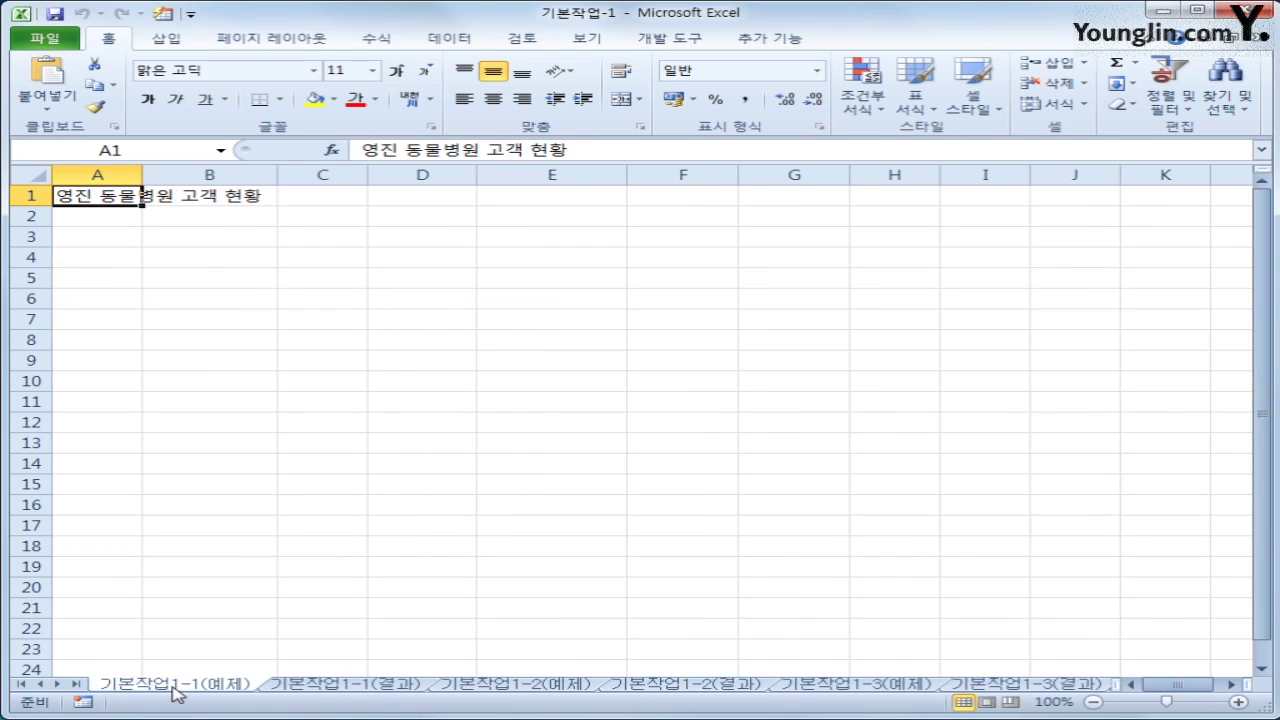
click(328, 690)
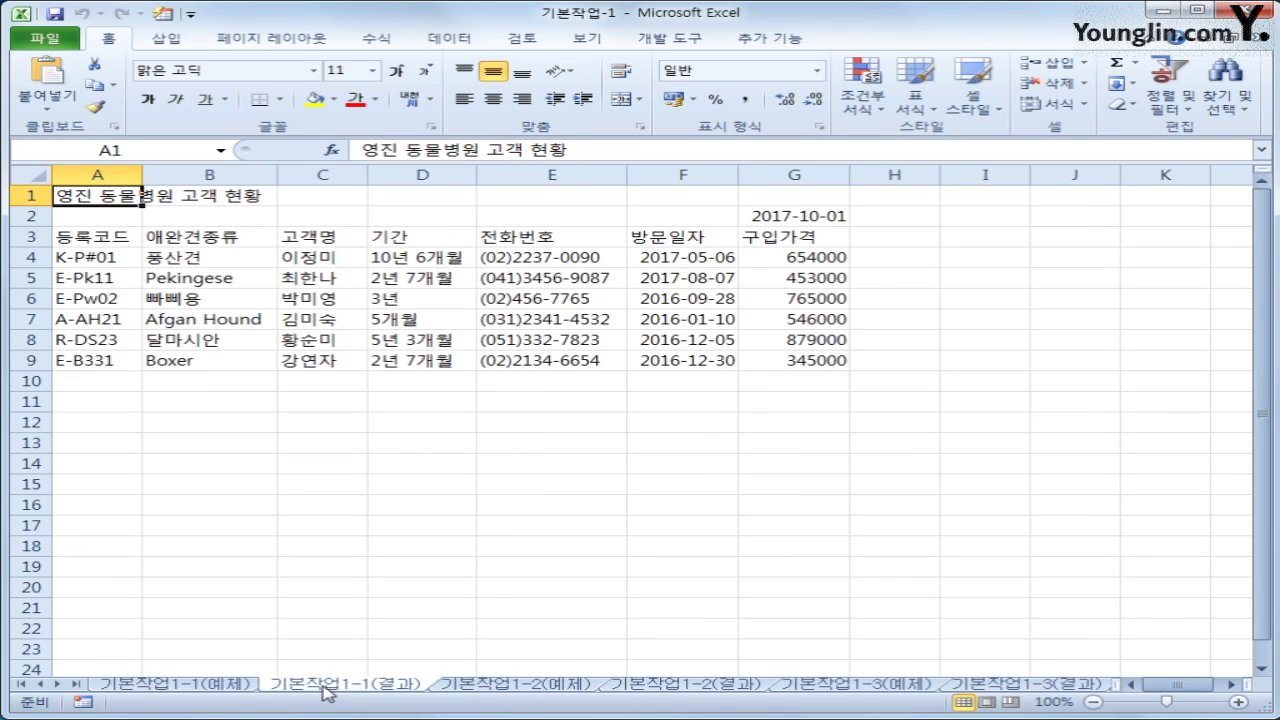
On sheet 기본작업1-1(예제), select the range A3:G9 and enter the heading 등록코드 in A3.
click(208, 688)
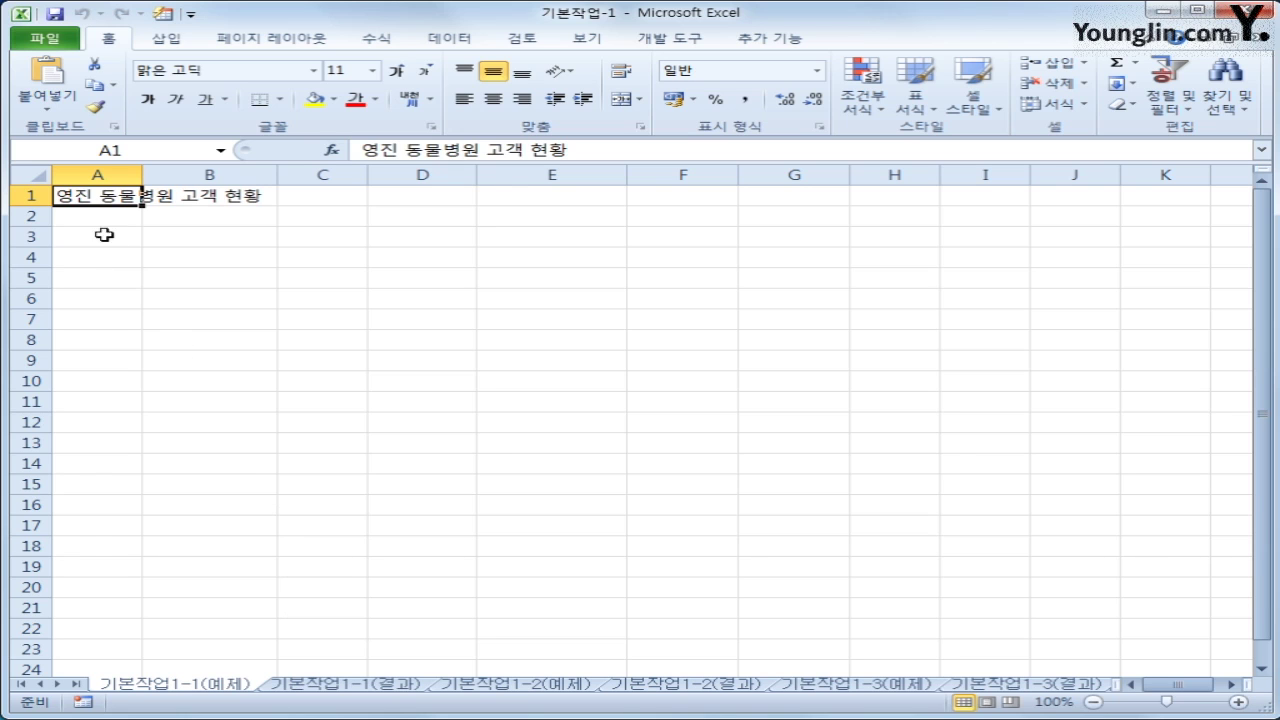
drag(103, 236, 769, 354)
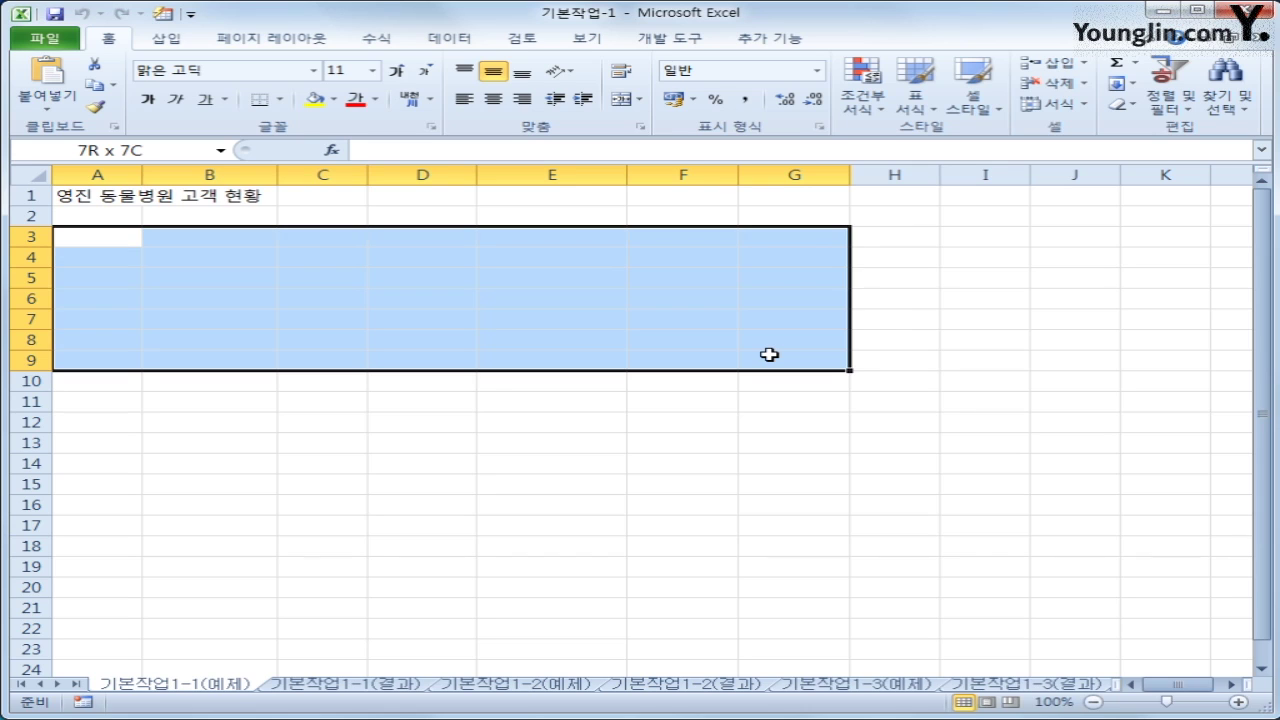
drag(769, 354, 769, 354)
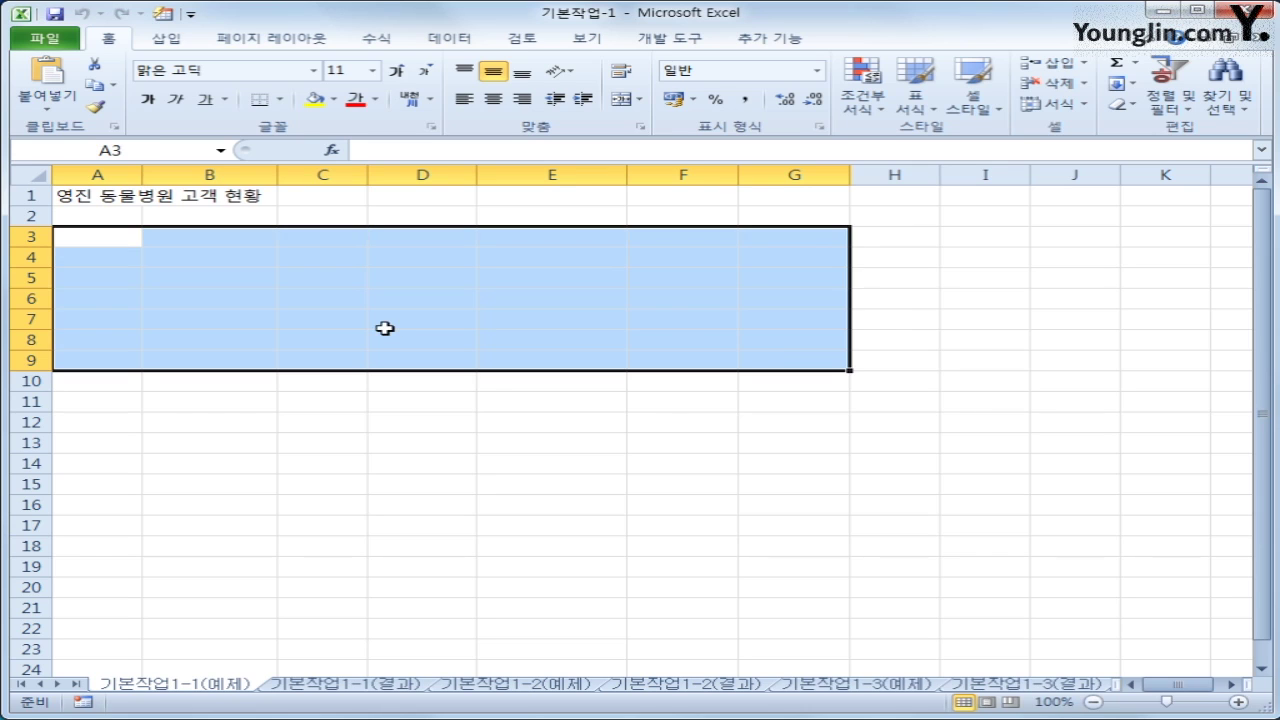
text(em)
key(BackSpace)
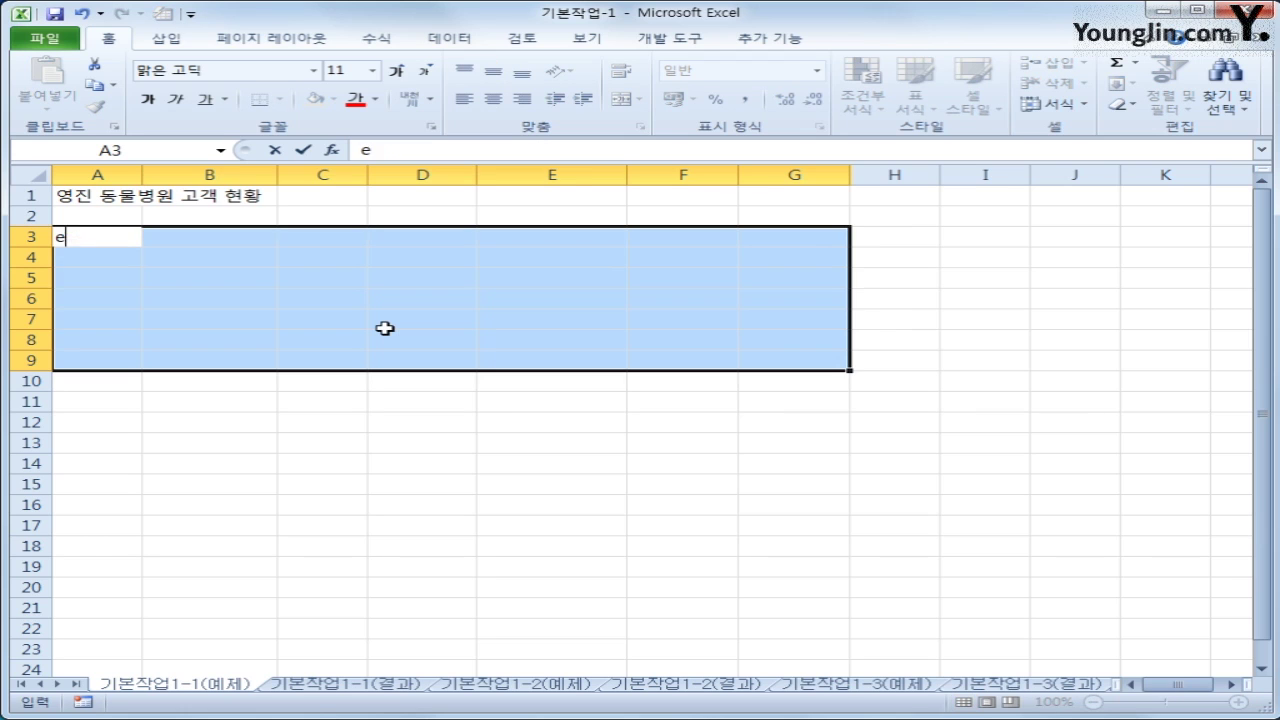
key(BackSpace)
text(등록)
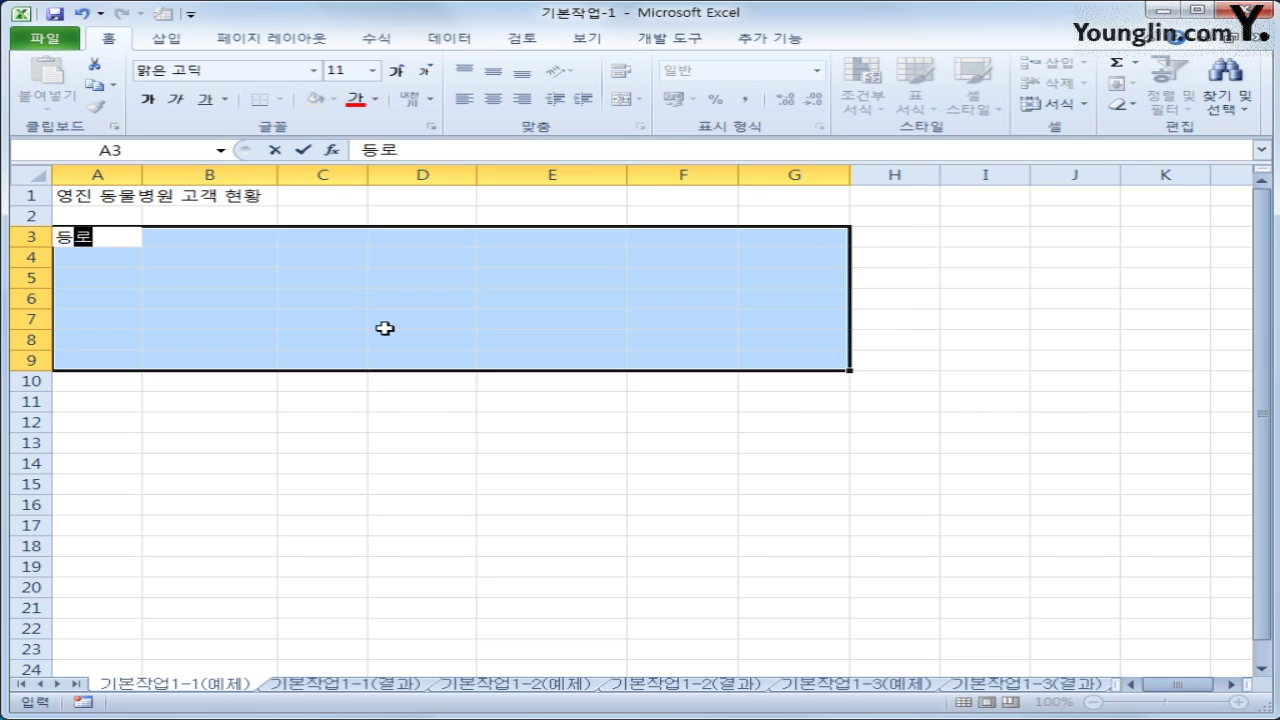
text(코드)
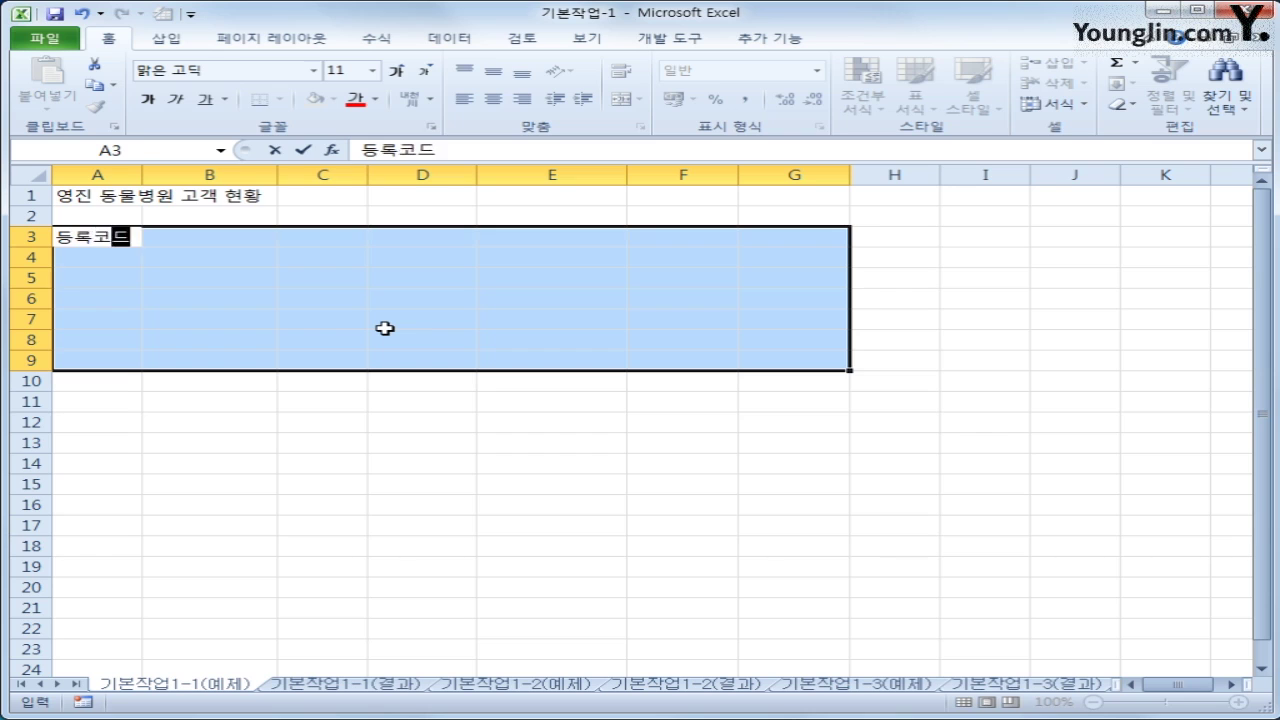
key(Return)
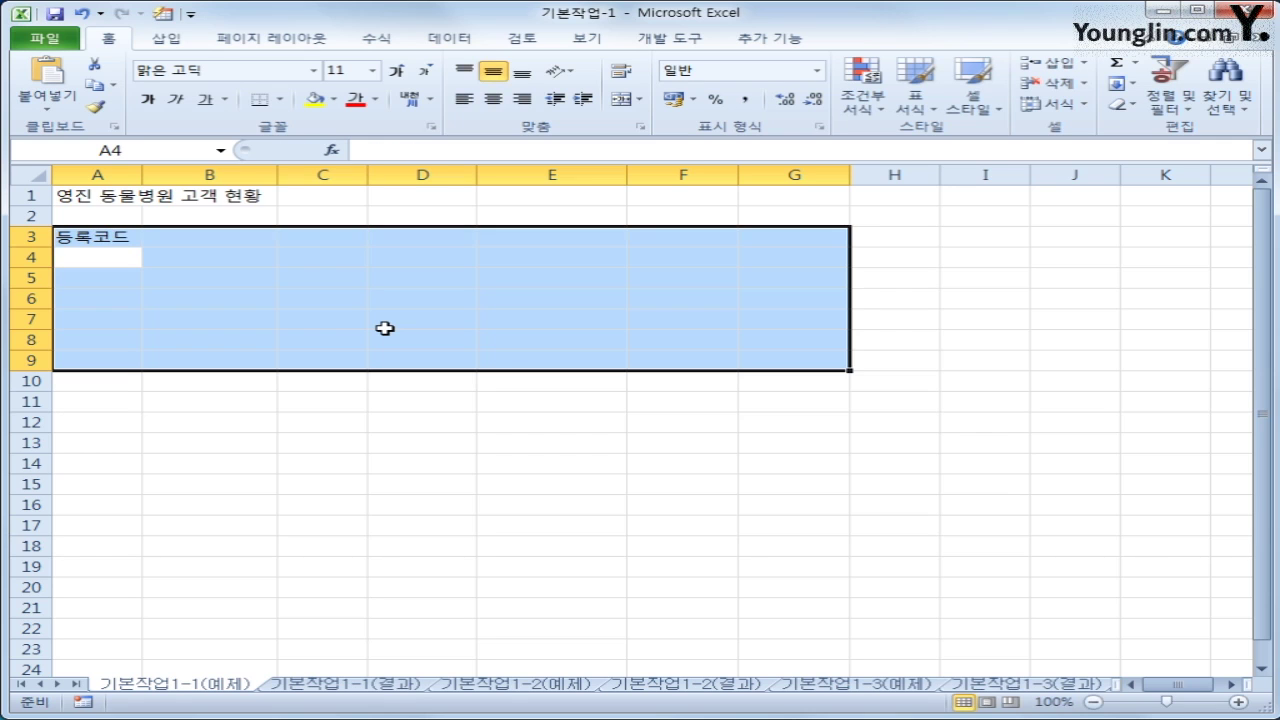
Enter the registration code K-P#01 in A4, keeping the range A3:G9 selected.
text(k)
key(BackSpace)
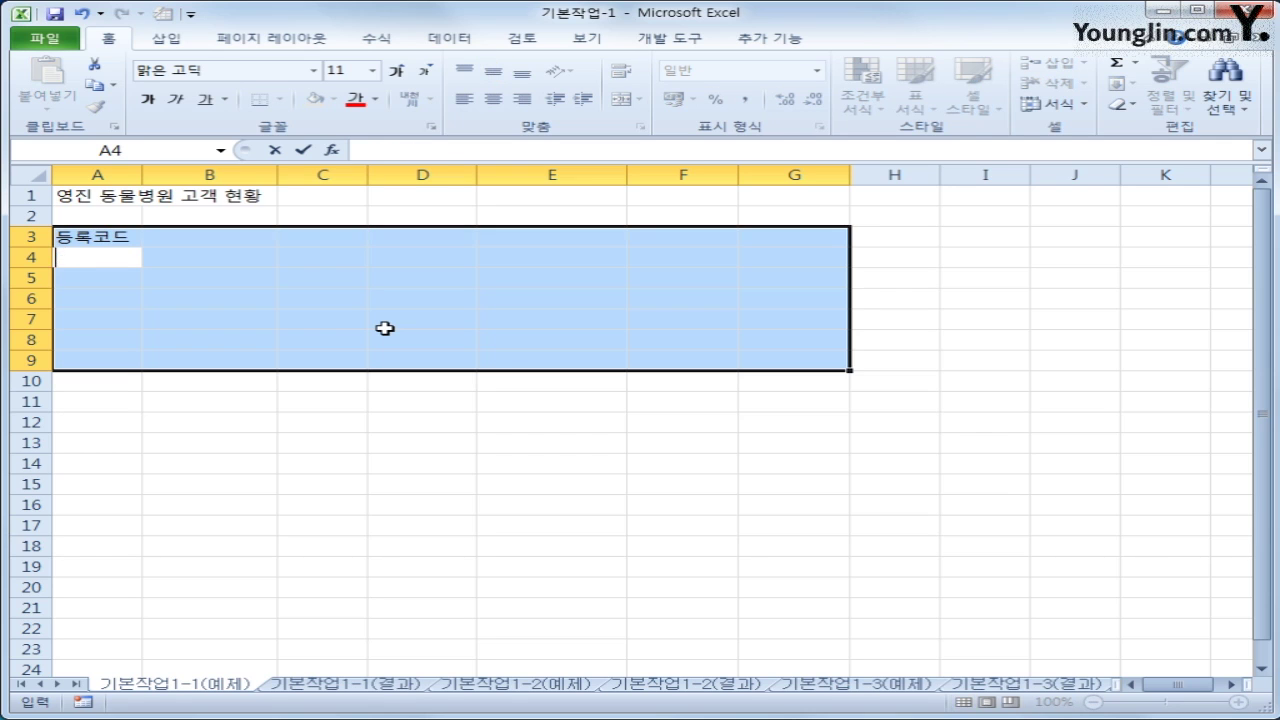
text(K-p)
key(BackSpace)
text(p)
key(BackSpace)
text(p)
key(BackSpace)
text(P#01)
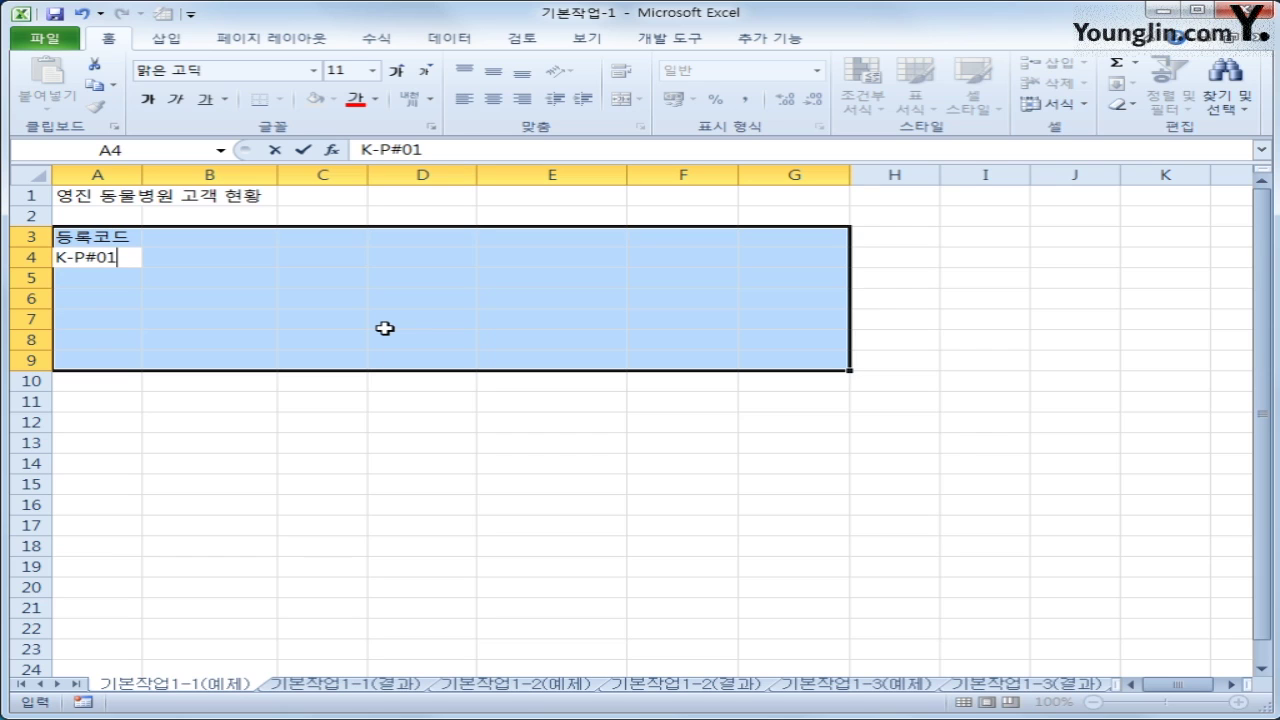
key(Return)
Advance the active cell down column A within the selected range and enter 9 in A9.
key(Return)
key(Return)
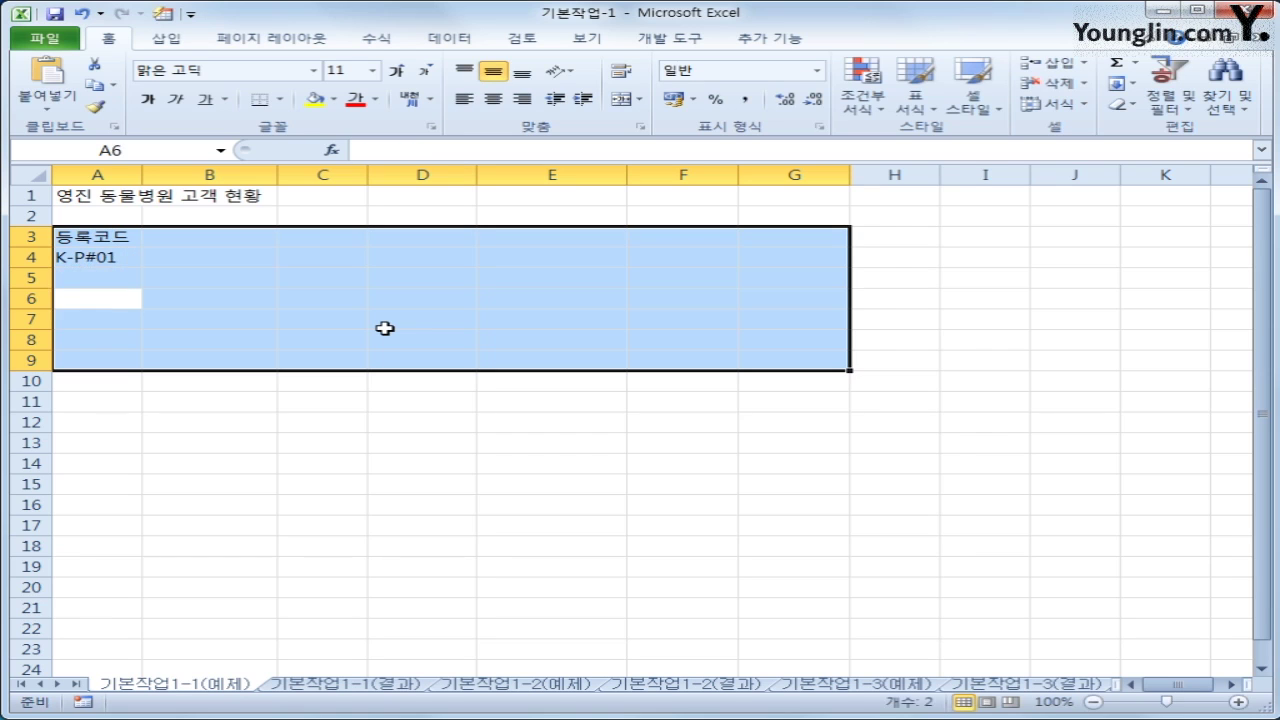
key(Return)
key(Return)
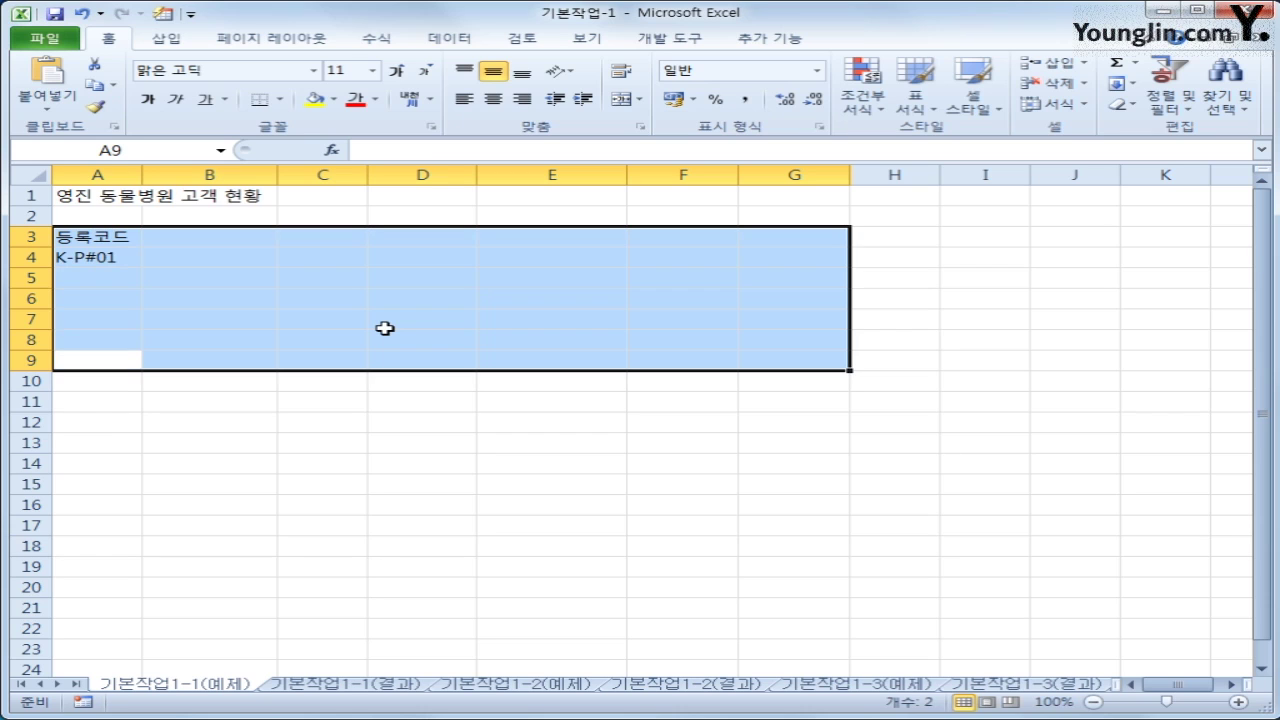
text(1)
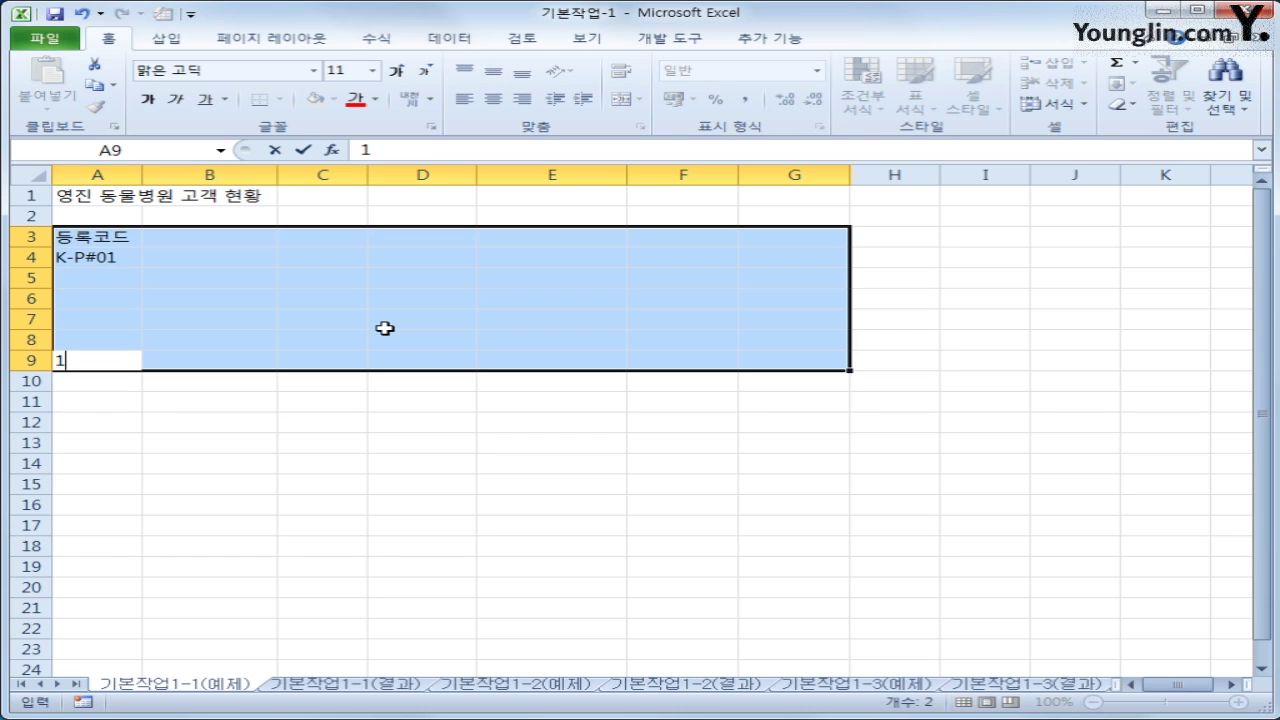
key(BackSpace)
text(9)
key(Return)
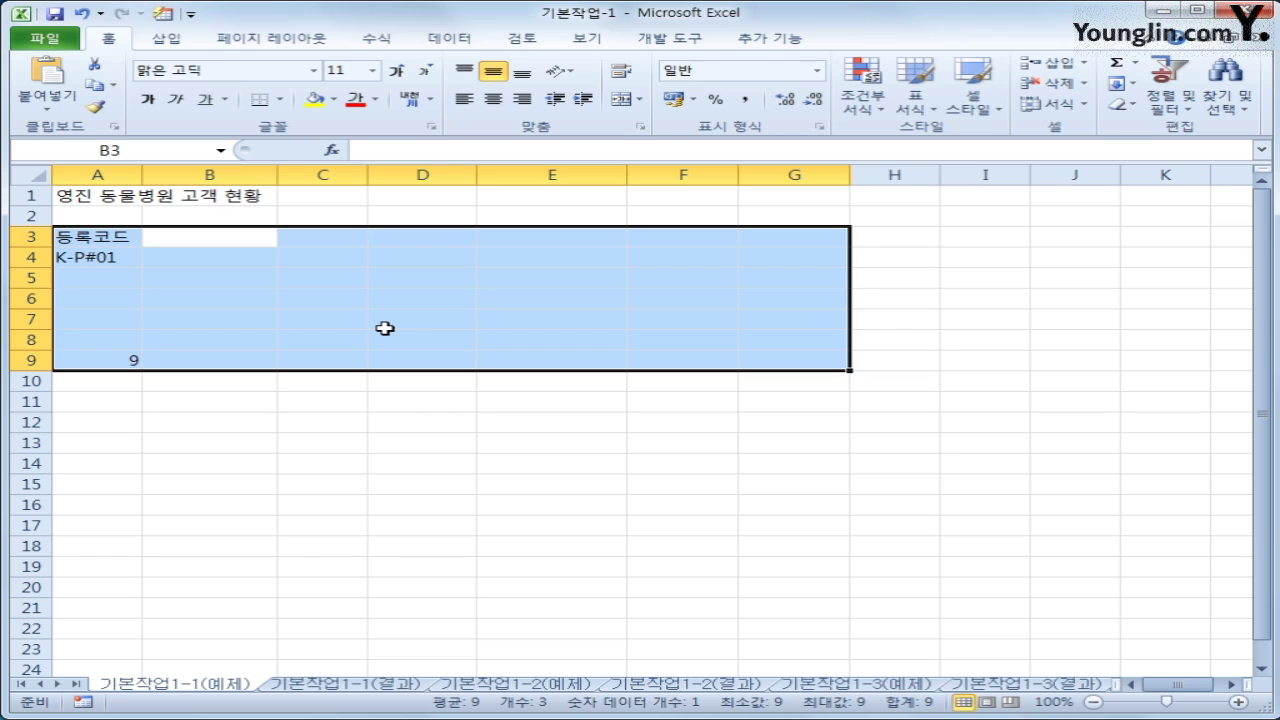
Enter the heading 애완견종류 in B3.
text(DO)
key(BackSpace)
key(BackSpace)
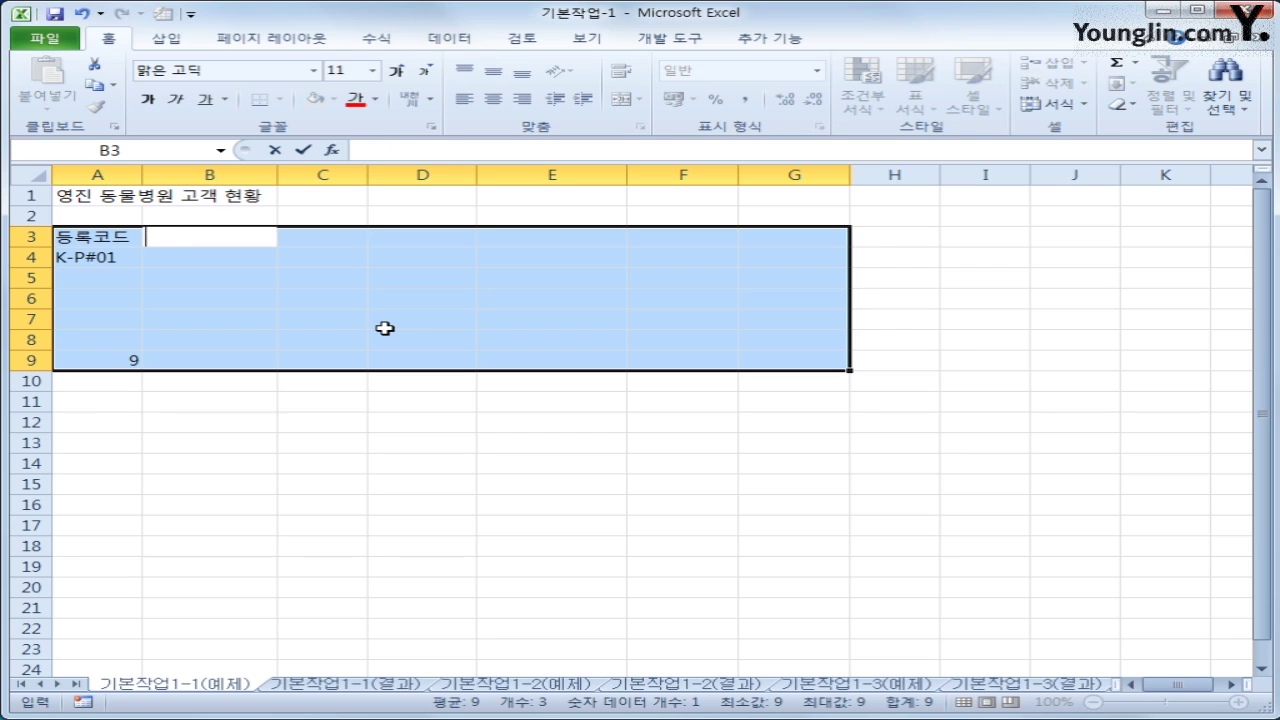
text(애완견종류)
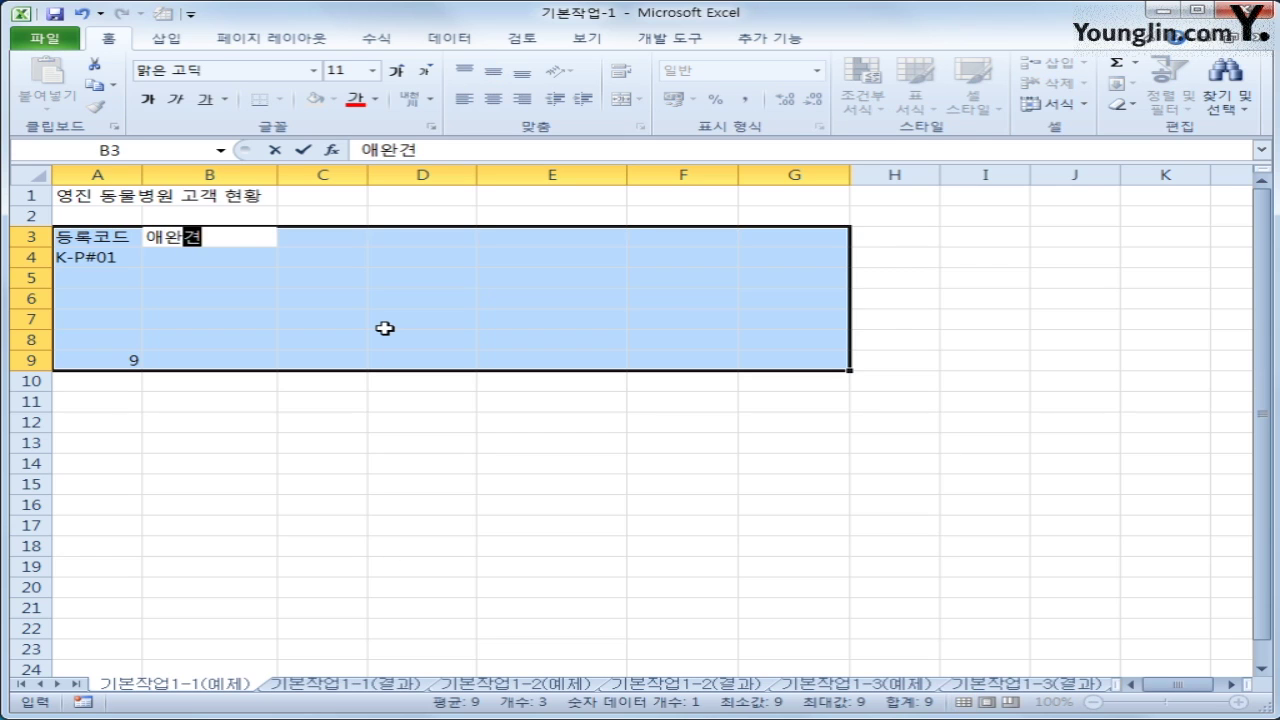
key(Return)
Cycle the active cell forward to C3 and backward to A4 within the selected range, leaving only A4 selected.
key(Return)
key(Return)
key(Return)
key(Return)
key(Return)
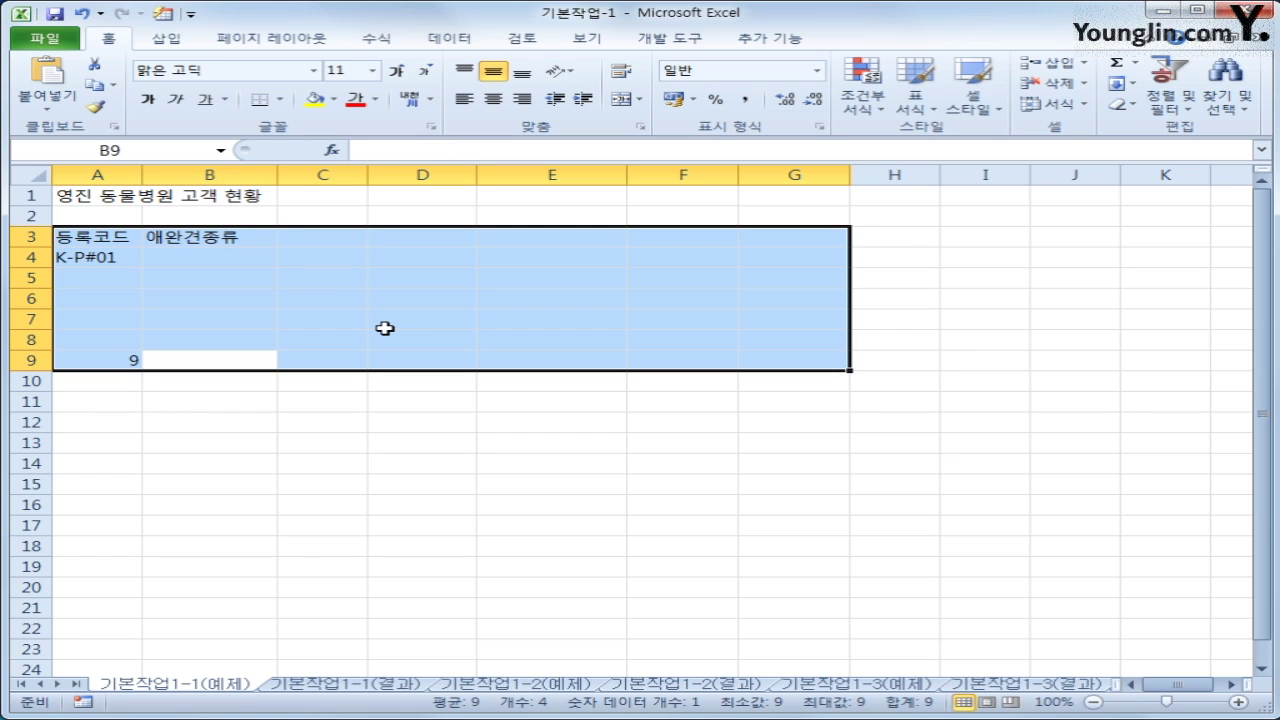
key(Return)
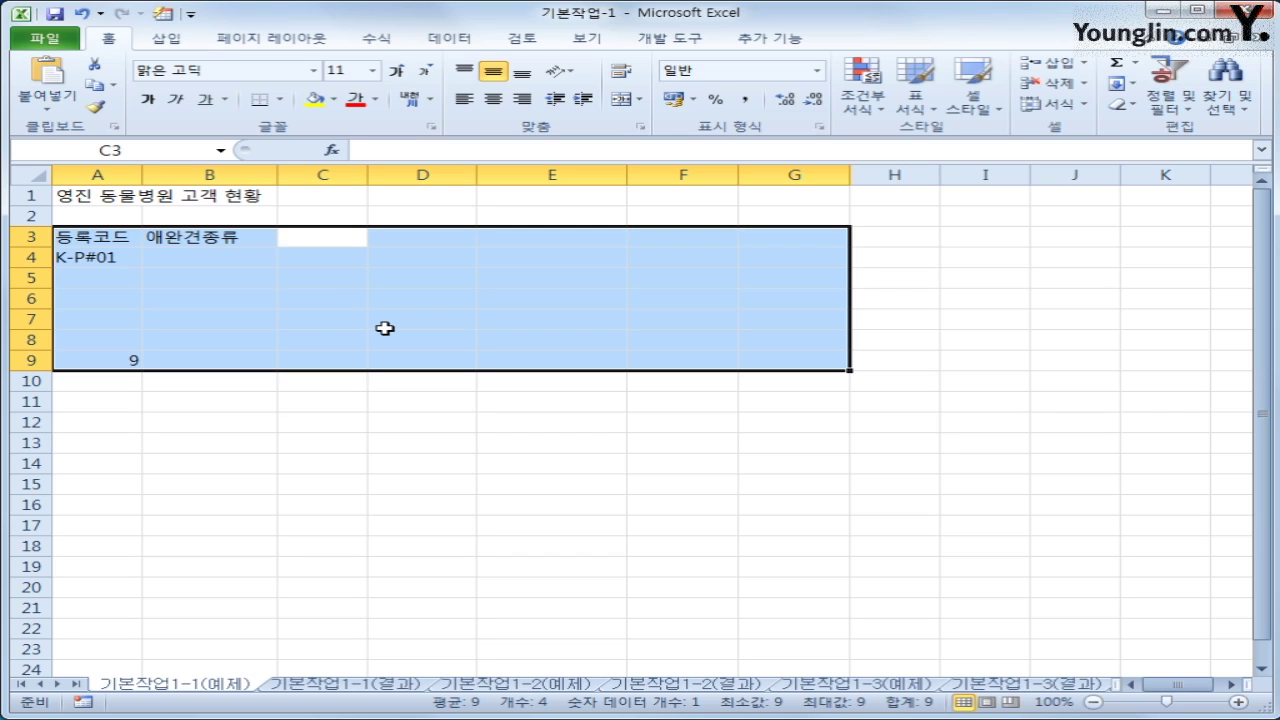
key(shift+Return)
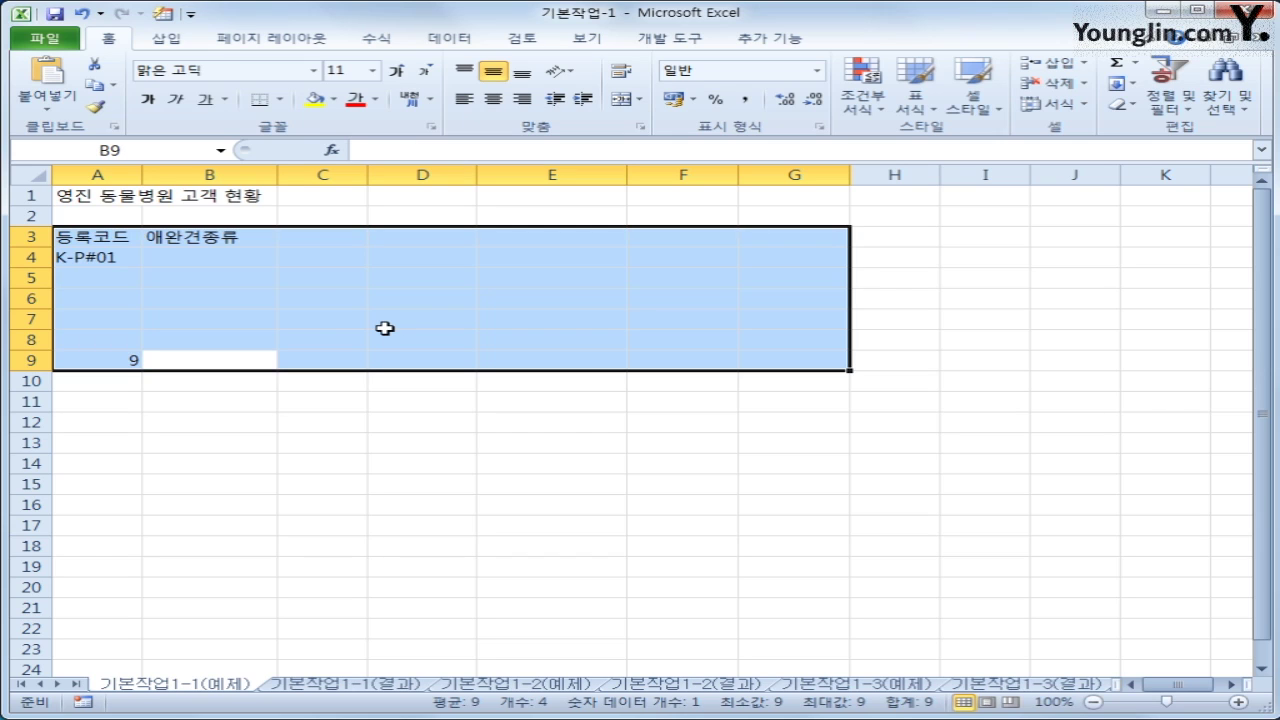
key(shift+Return)
key(shift+Return)
key(shift+Return)
key(shift+Return)
key(shift+Return)
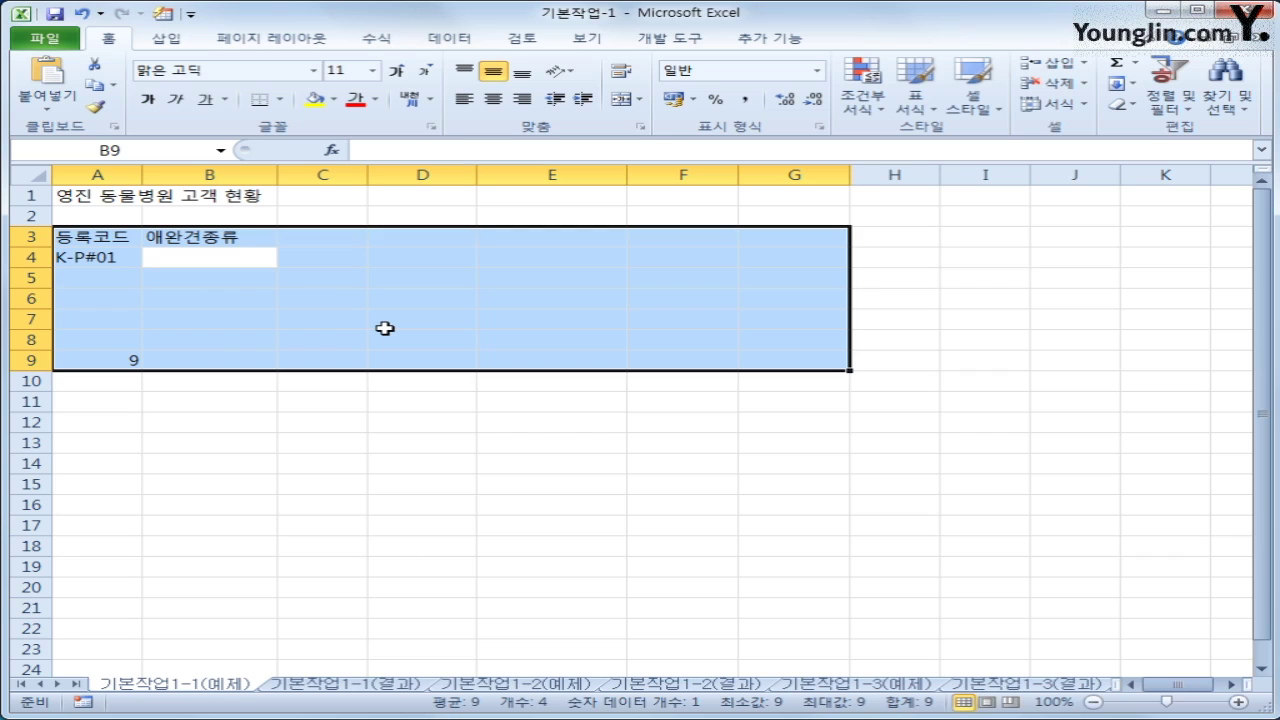
key(Return)
key(Return)
key(Return)
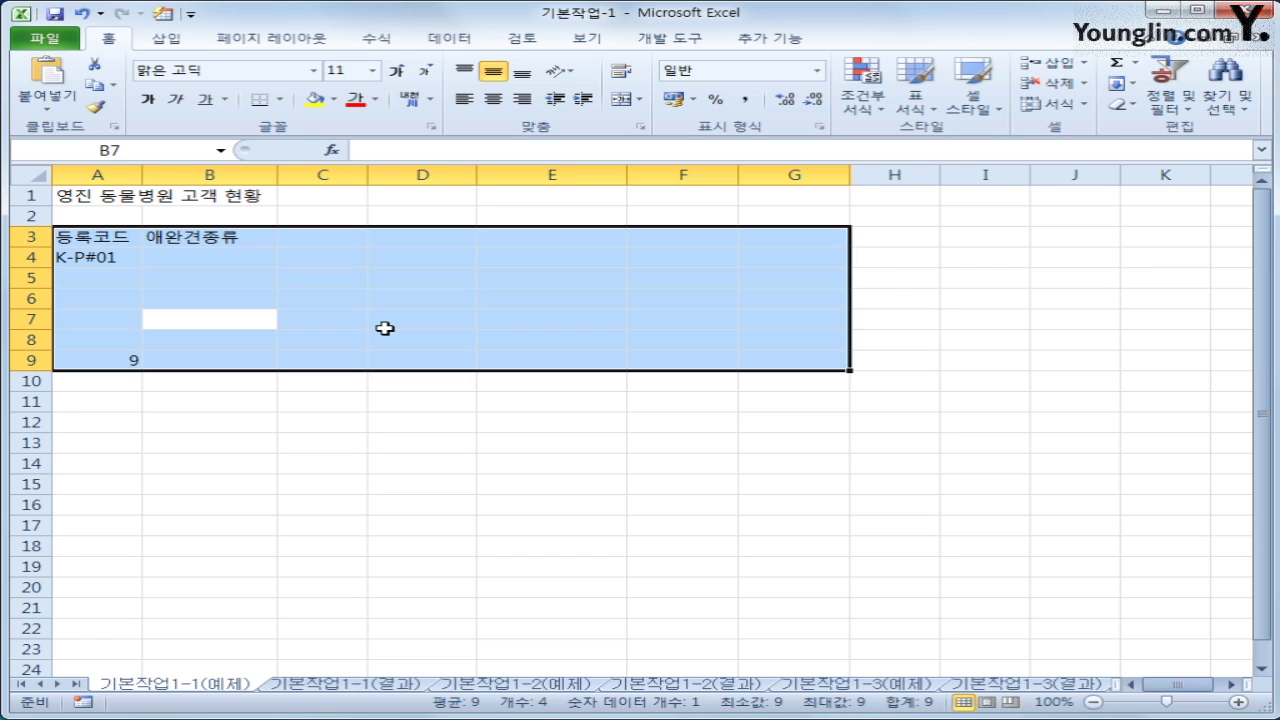
key(shift+Return)
key(shift+Return)
key(shift+Return)
key(shift+Return)
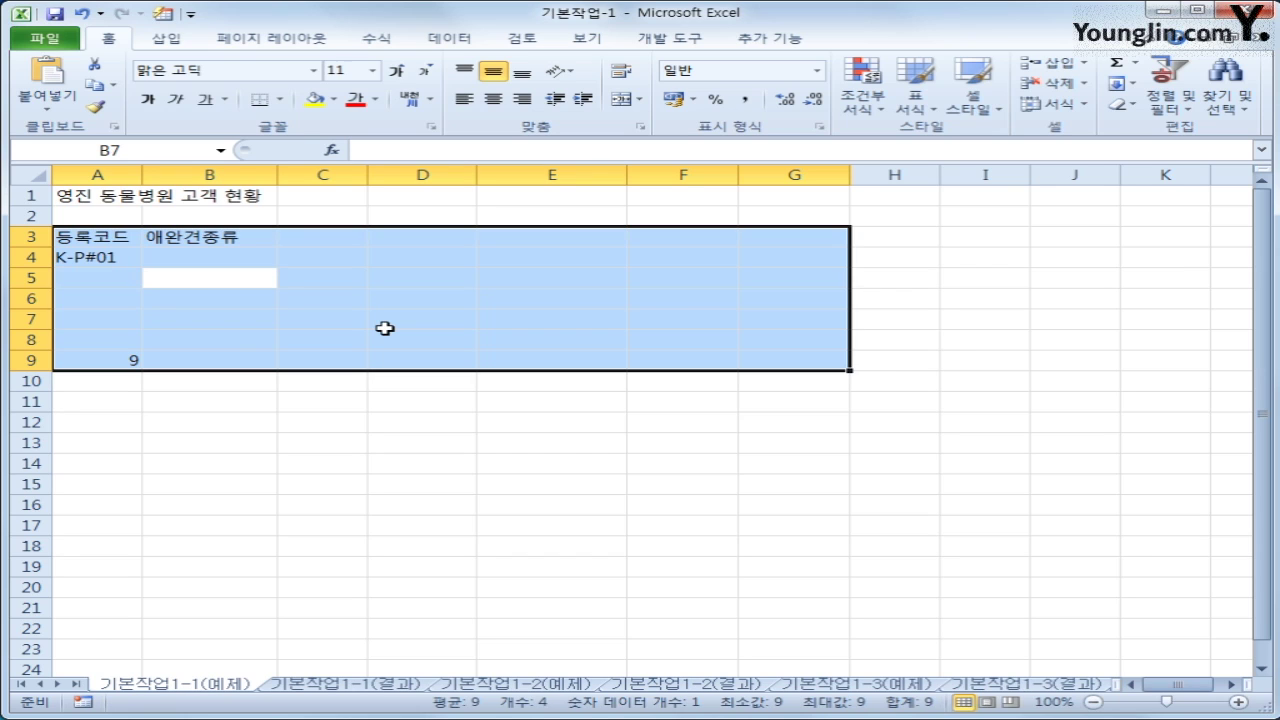
key(shift+Return)
key(shift+Return)
key(shift+Return)
key(shift+Return)
key(shift+Return)
key(shift+Return)
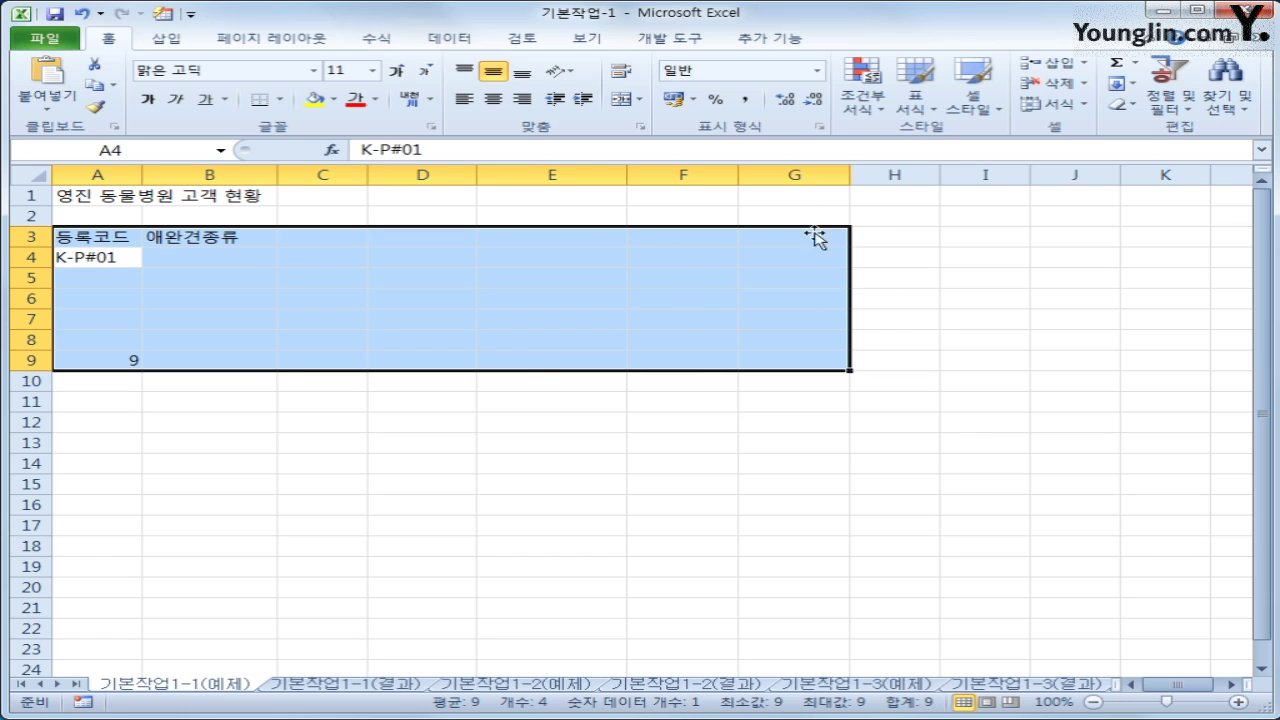
click(119, 258)
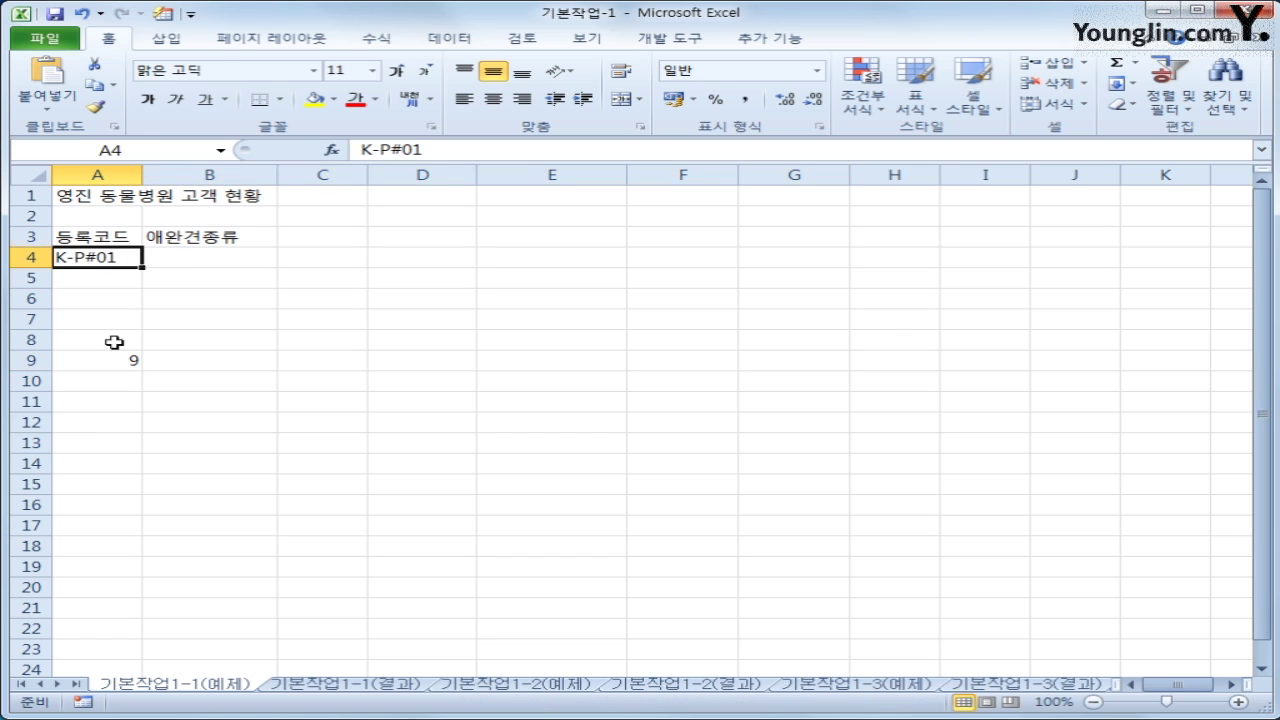
click(114, 359)
click(211, 236)
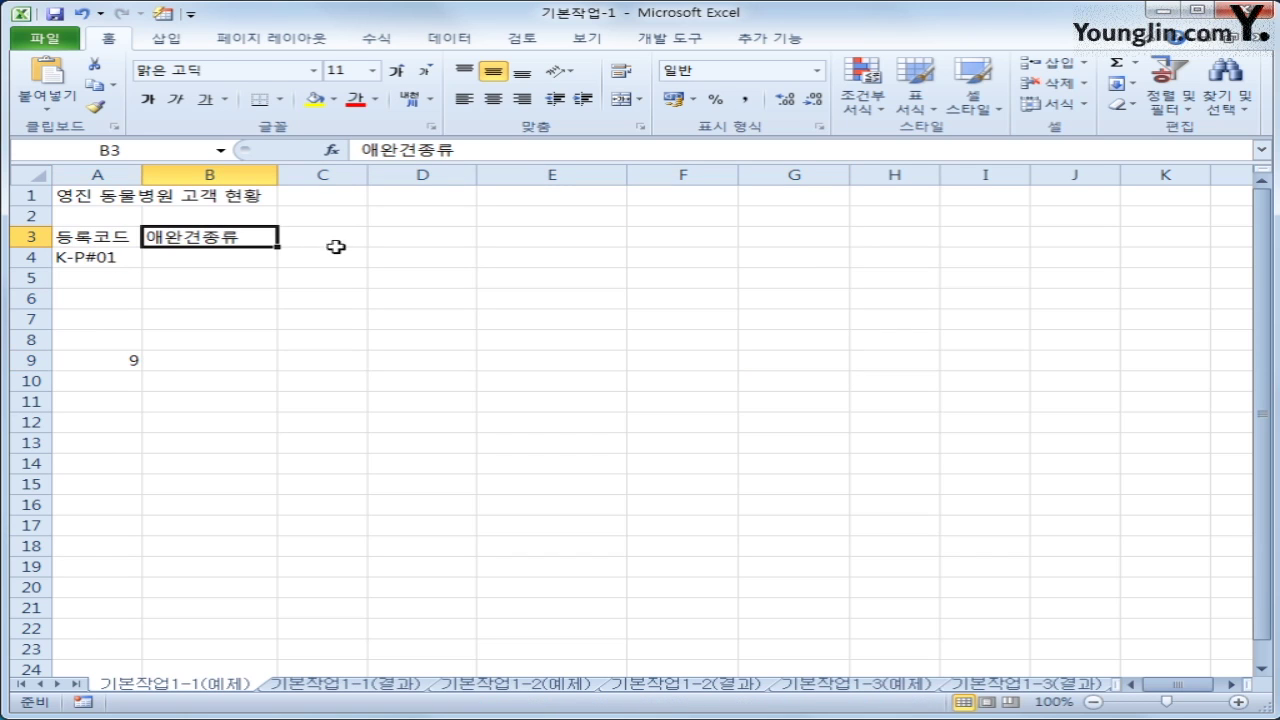
click(328, 240)
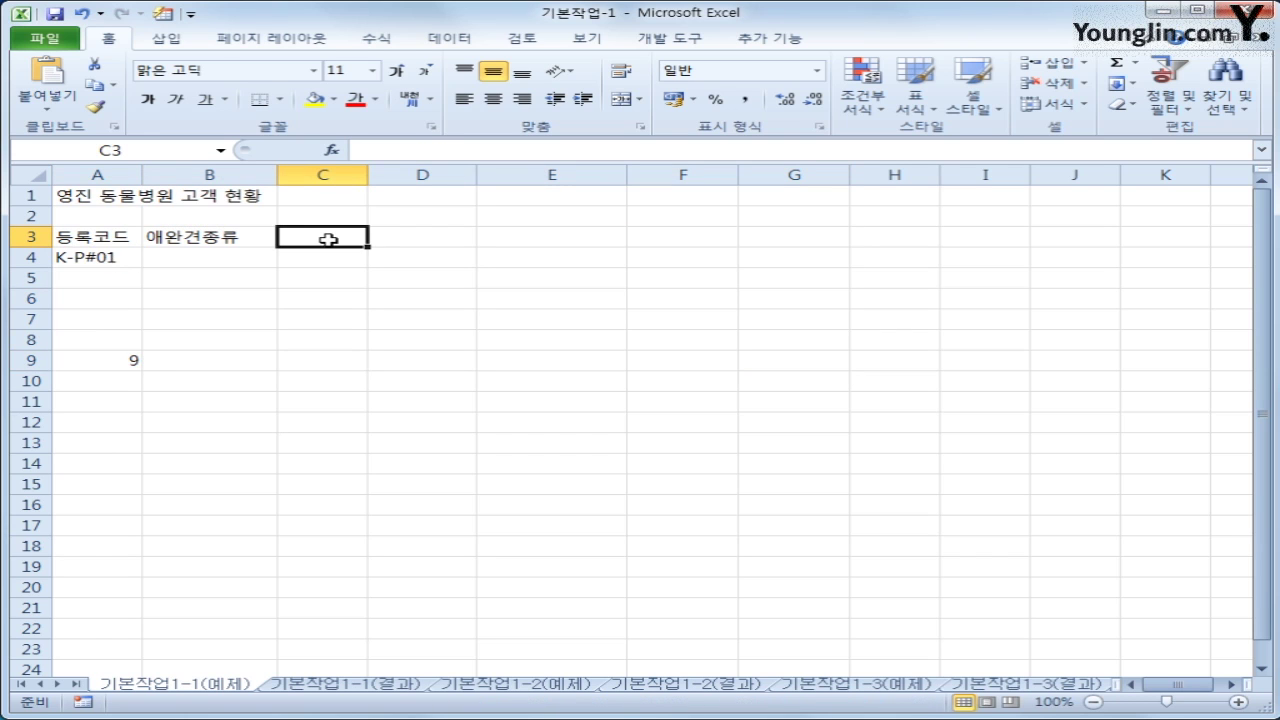
Enter the date 2017-10-01 in G2 and reselect that cell.
click(760, 222)
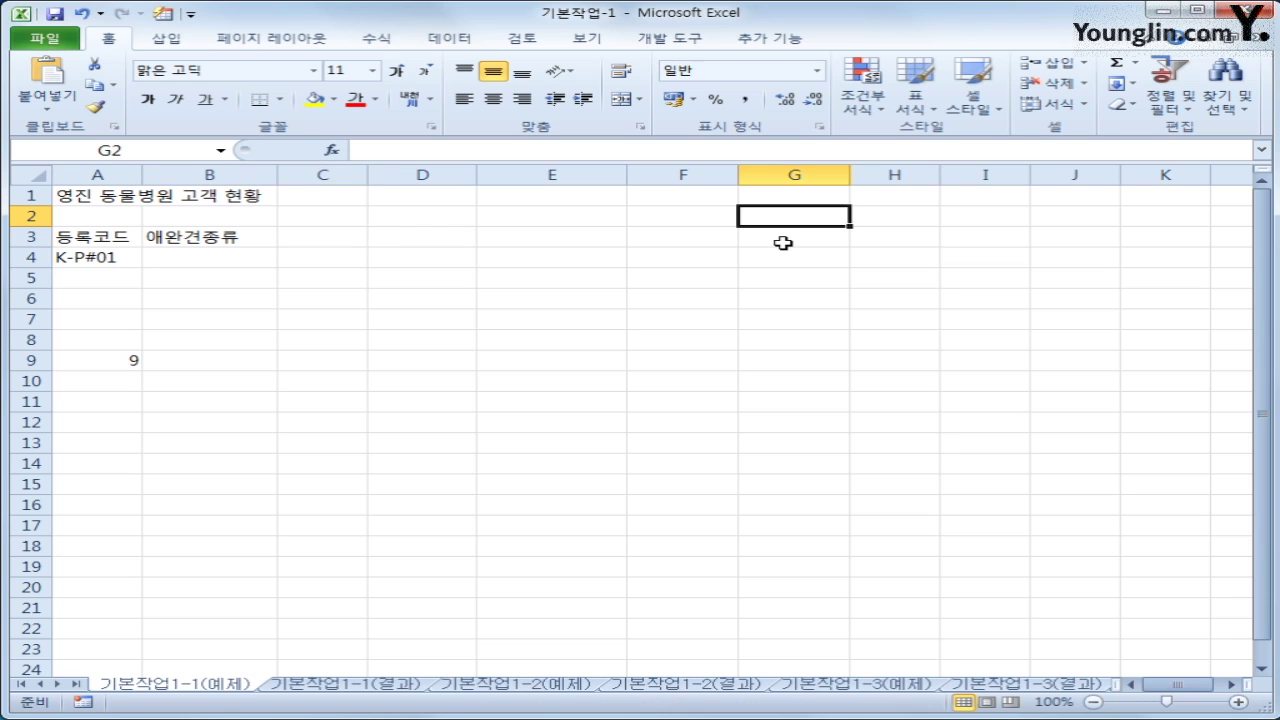
text(2017-)
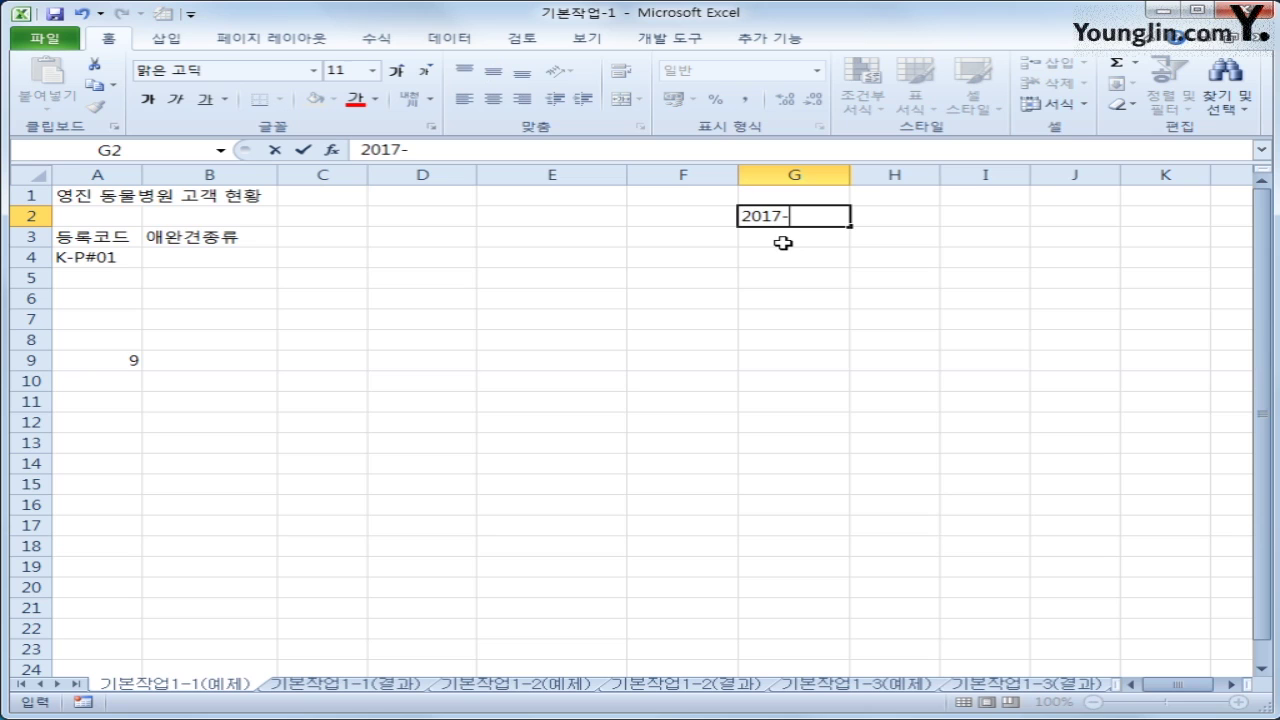
text(10-01)
key(Return)
key(Up)
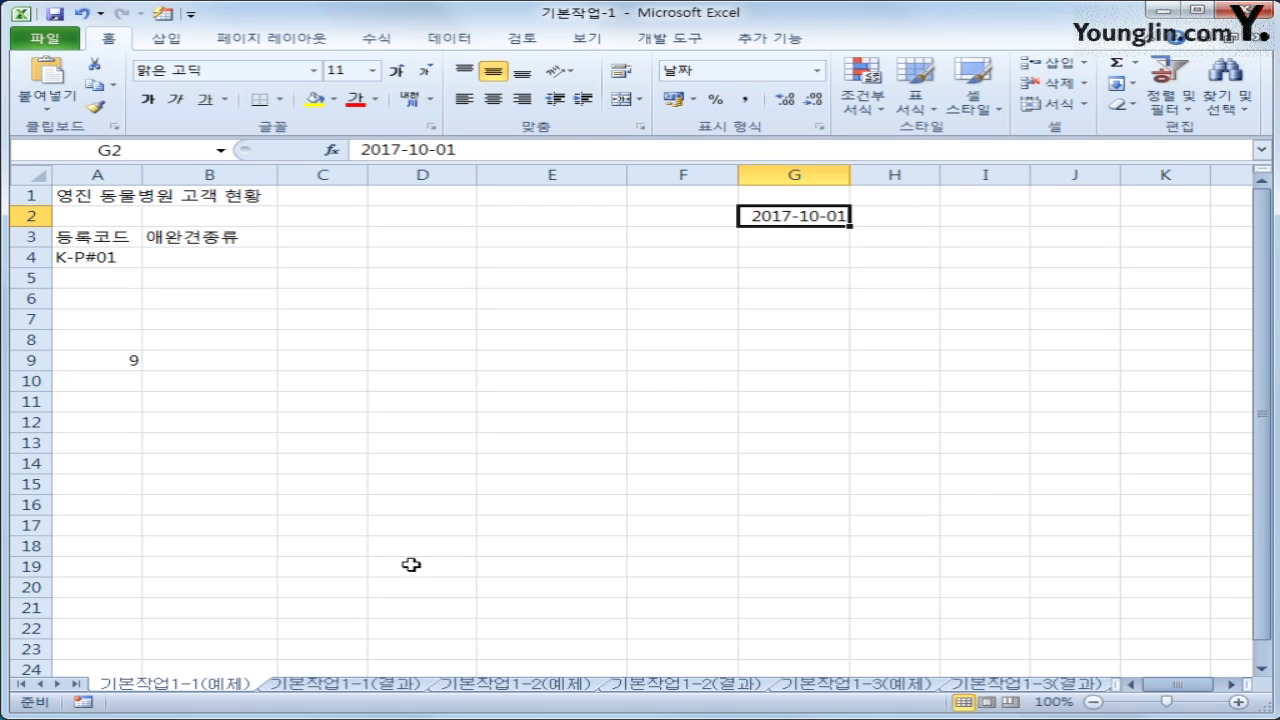
Select the input range A3:F10 in the 기본작업1-2(예제) sheet.
click(513, 685)
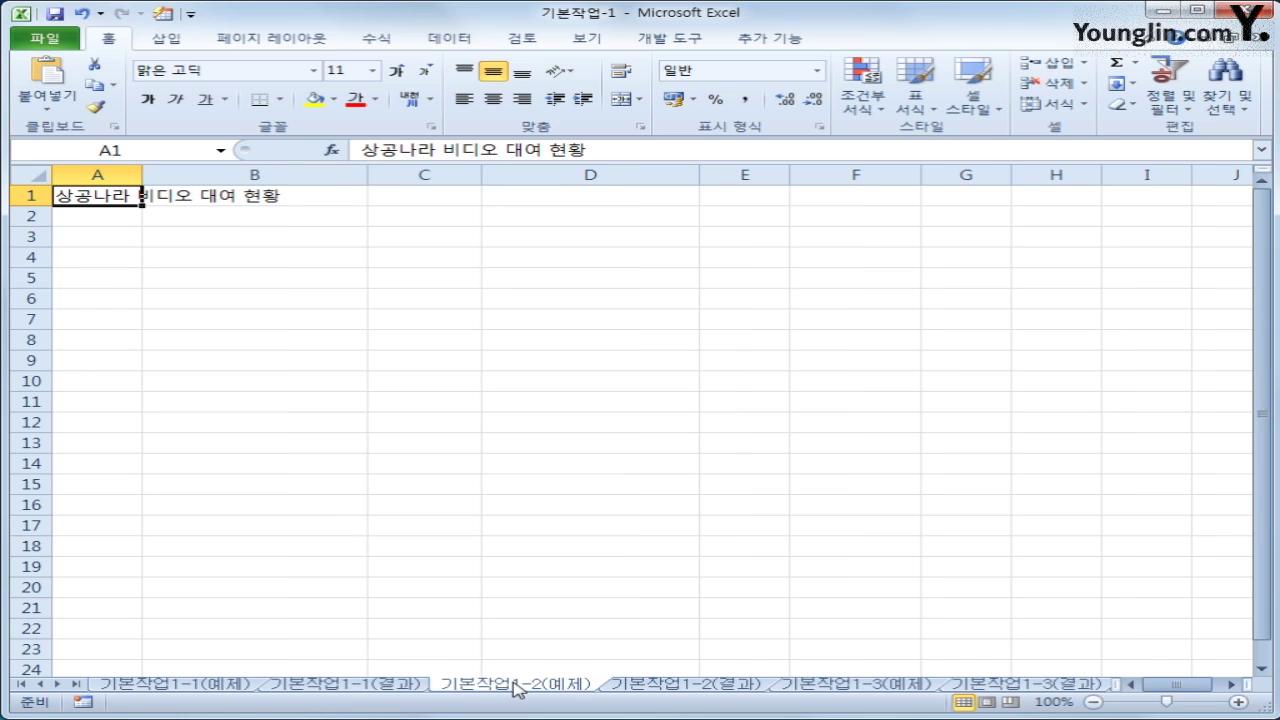
click(100, 256)
drag(100, 236, 820, 389)
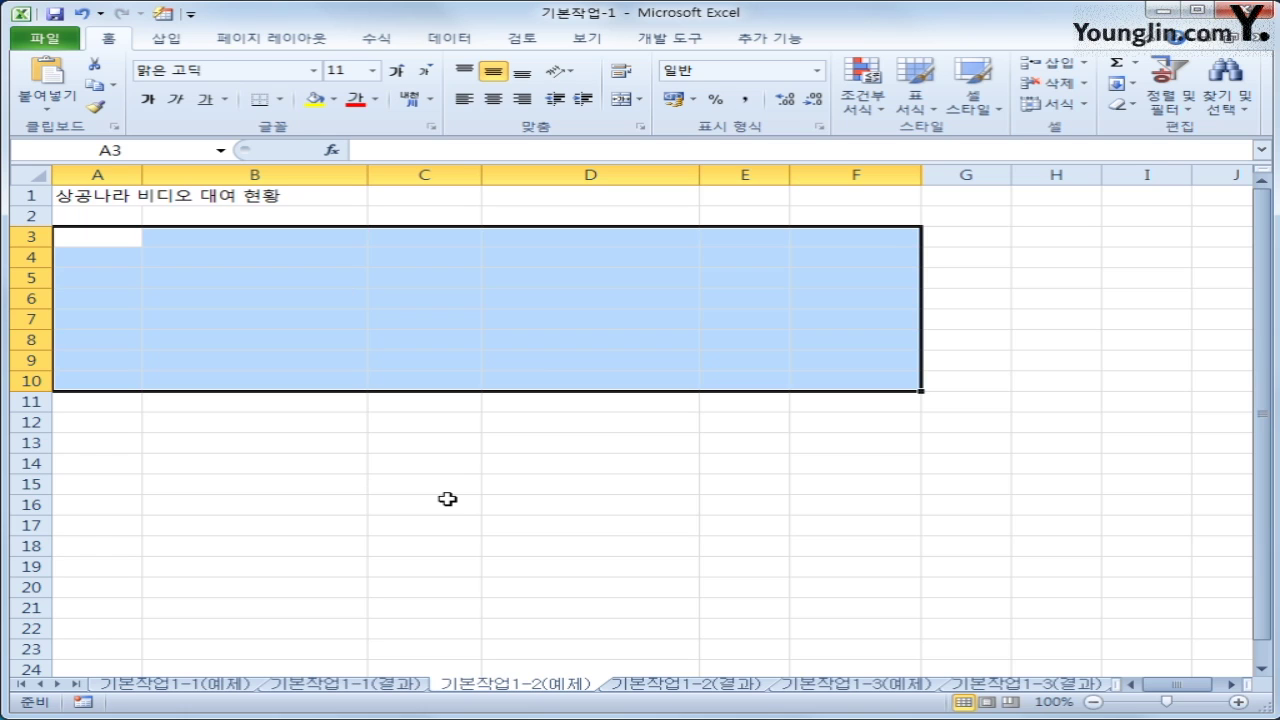
Enter 0101 without any text prefix in A4 of the 기본작업1-4(예제) sheet.
click(846, 688)
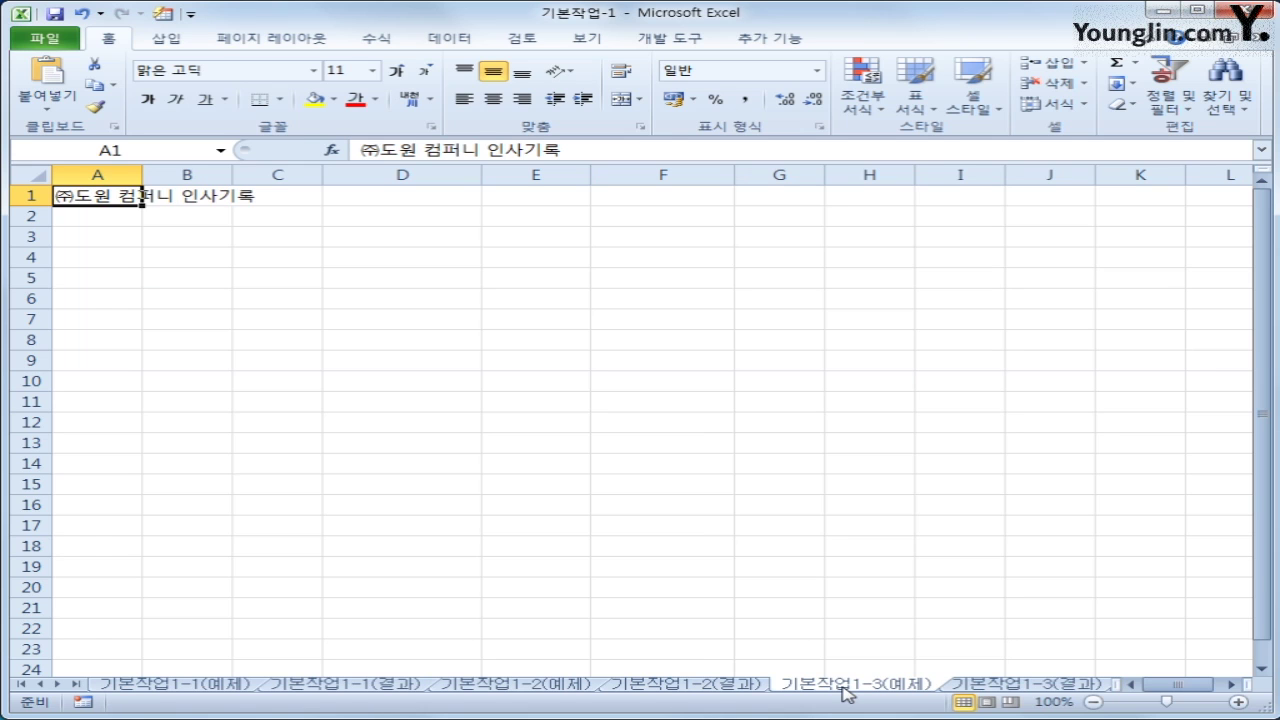
click(59, 684)
click(59, 684)
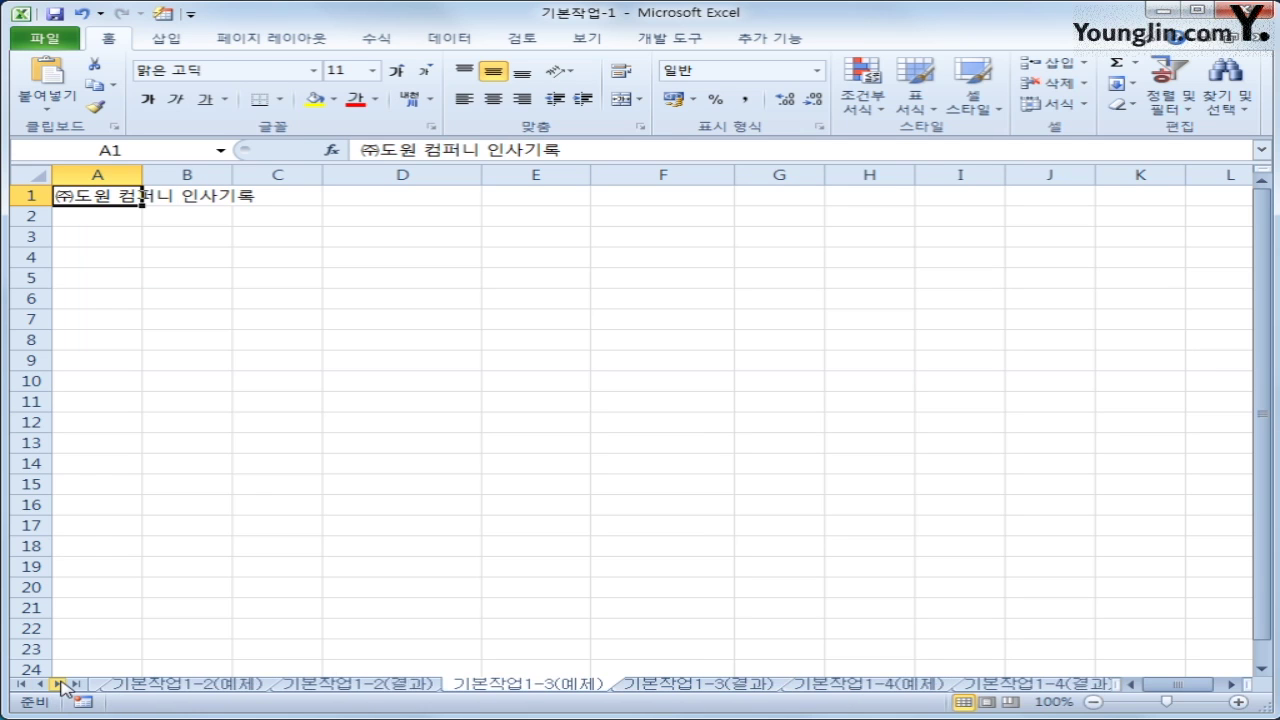
click(892, 688)
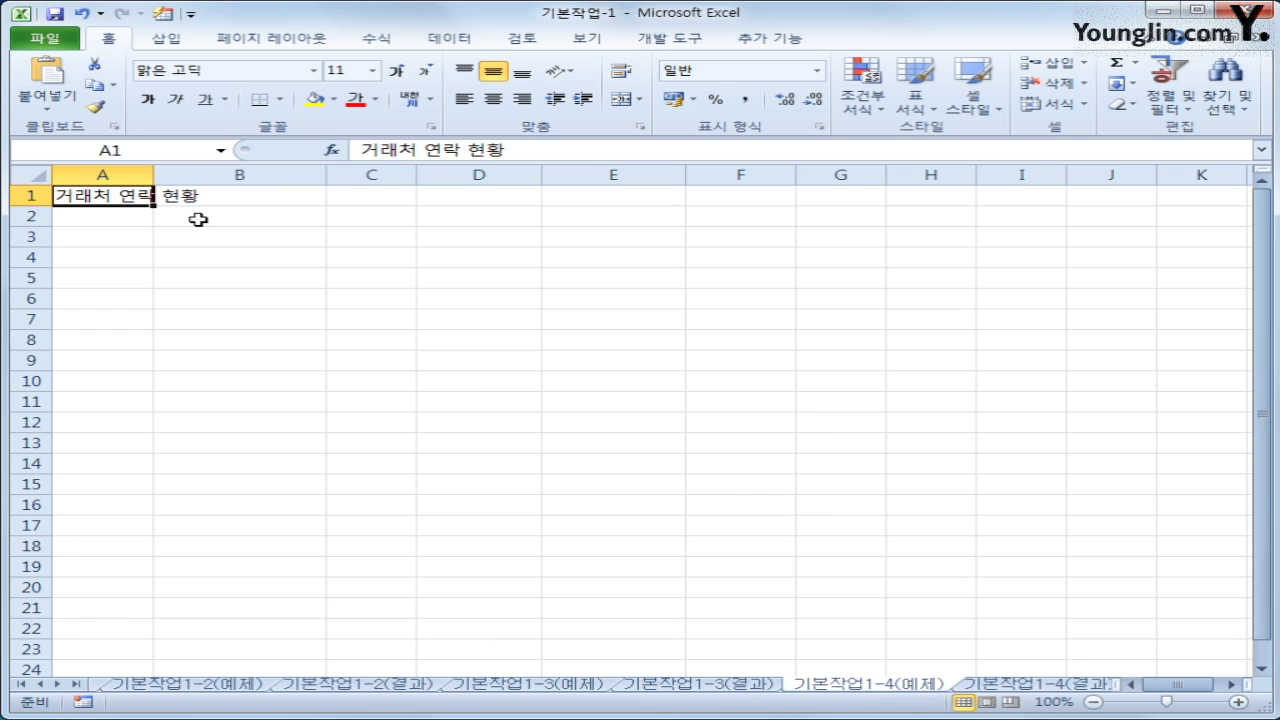
click(96, 258)
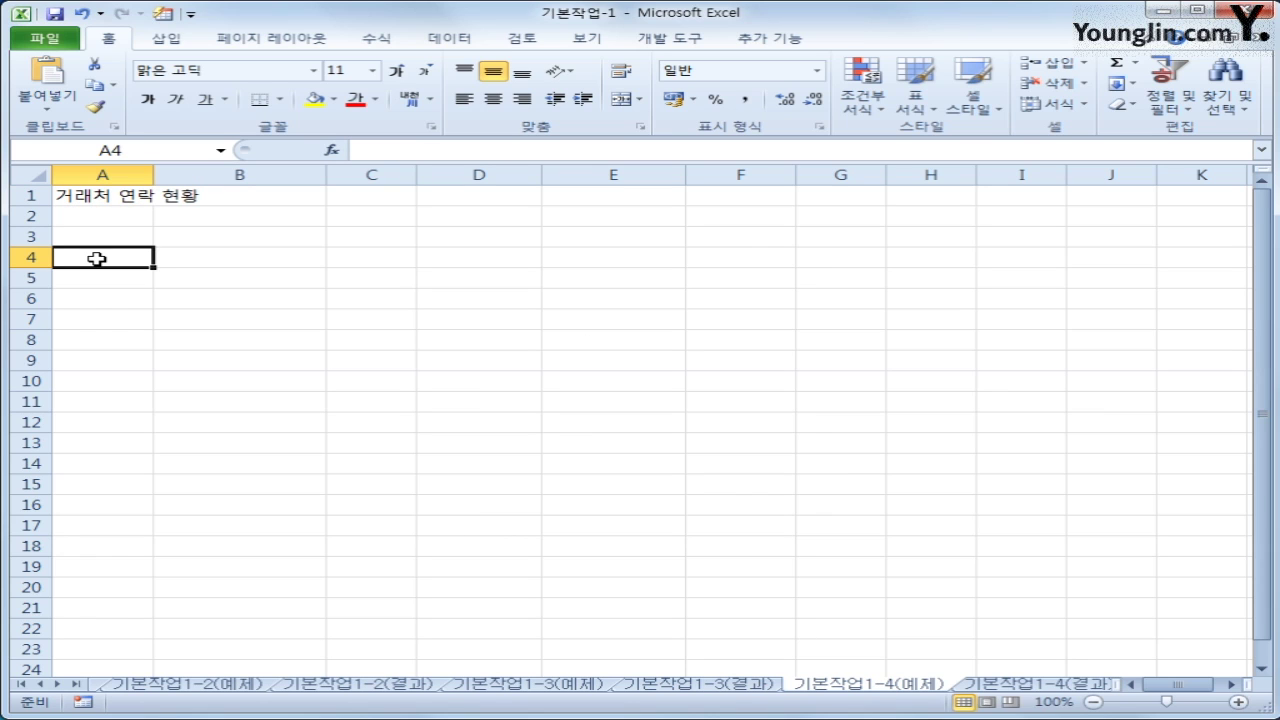
text(0)
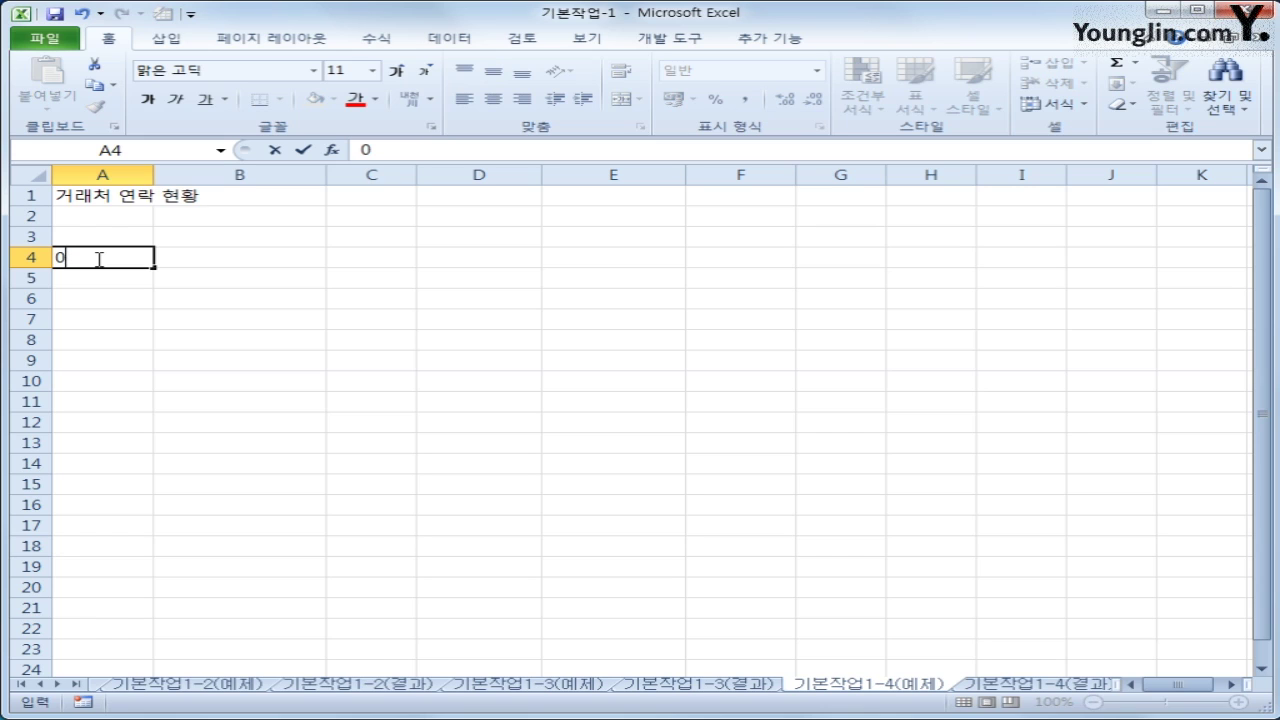
text(101)
key(Return)
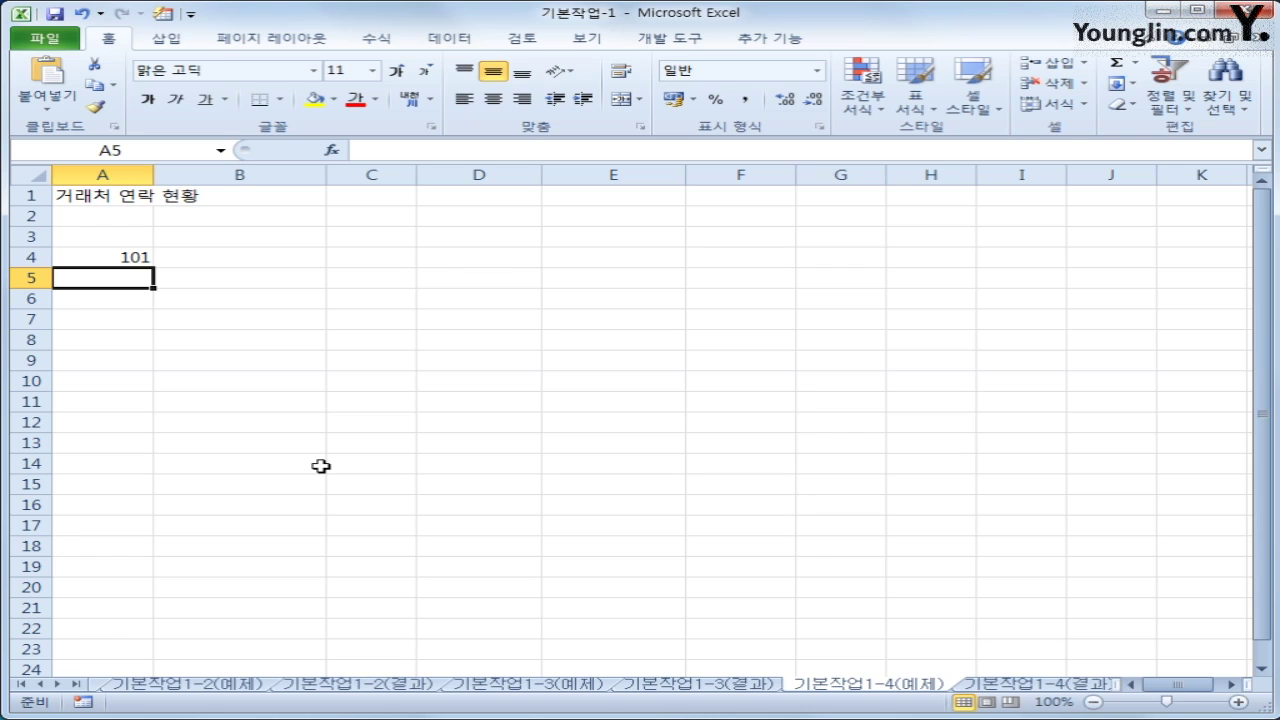
Enter the codes 0101 in A5 and 0102 in A6 as text so their leading zeros are kept.
text(')
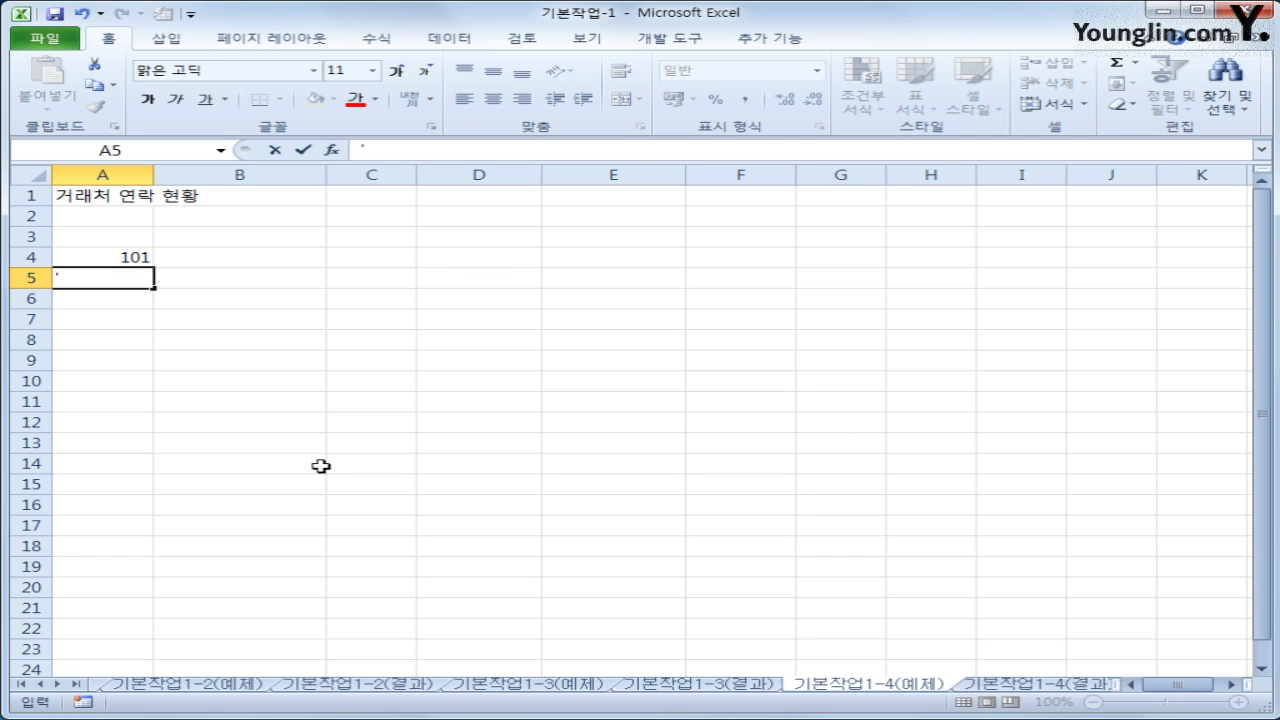
text(0101)
key(Return)
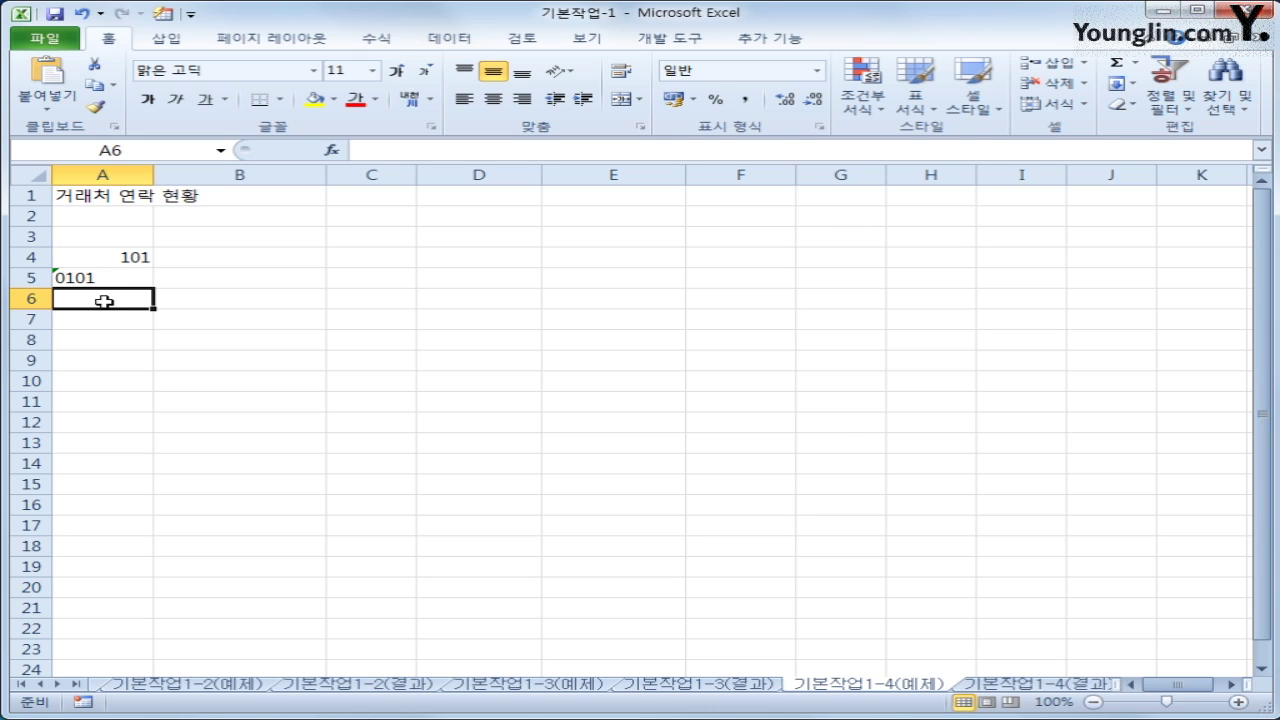
text(')
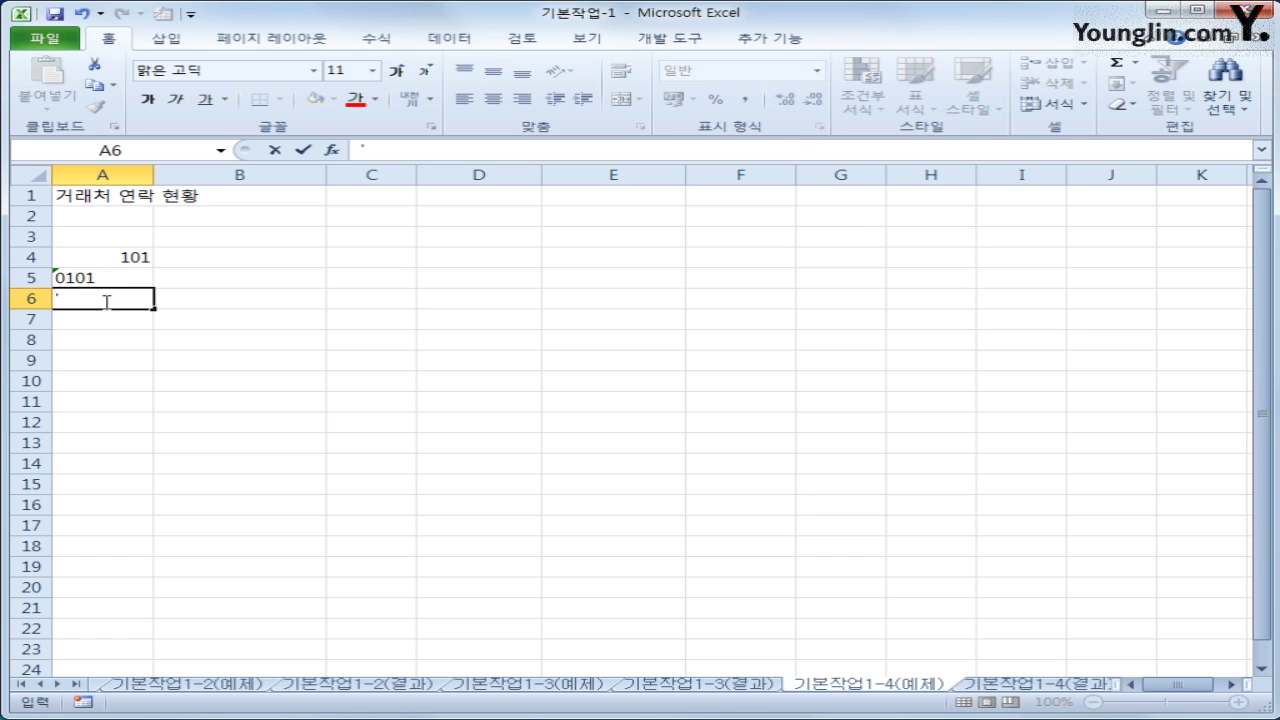
text(0102)
key(Return)
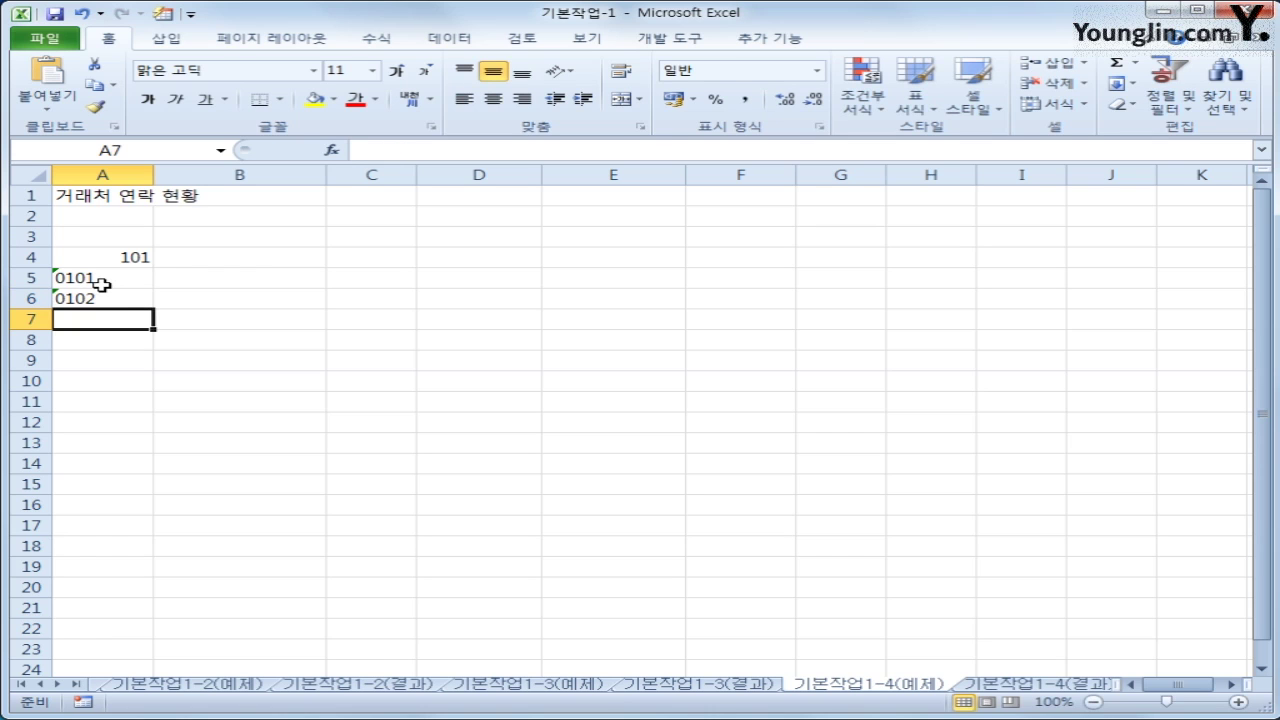
Ignore the number-stored-as-text error for A5:A6 and check both cells.
click(100, 281)
drag(94, 277, 94, 291)
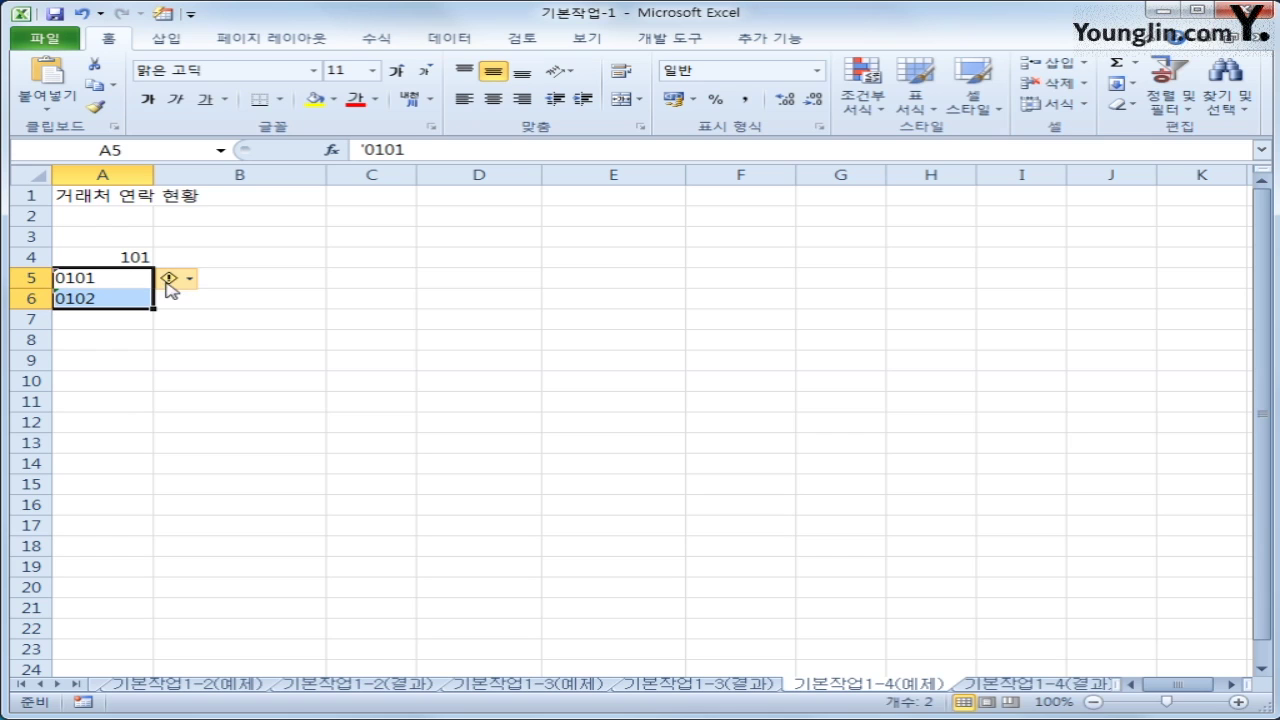
click(189, 280)
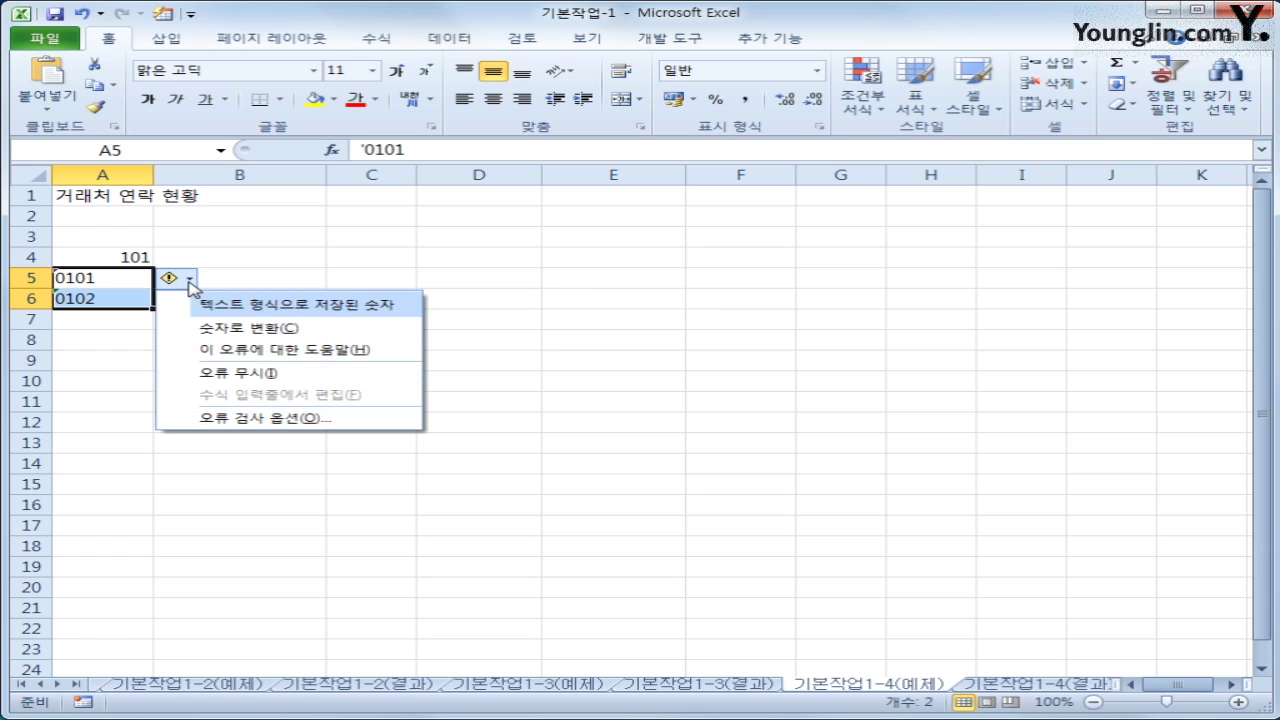
click(270, 377)
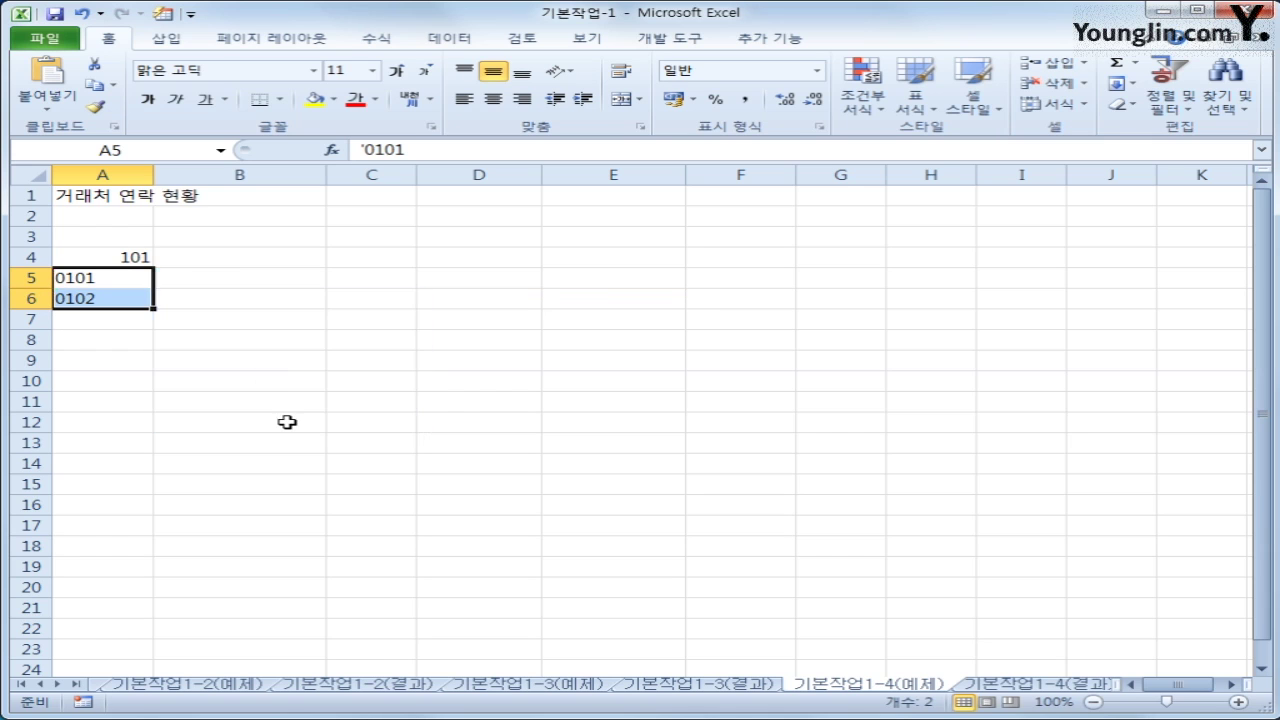
click(286, 423)
click(105, 281)
click(104, 297)
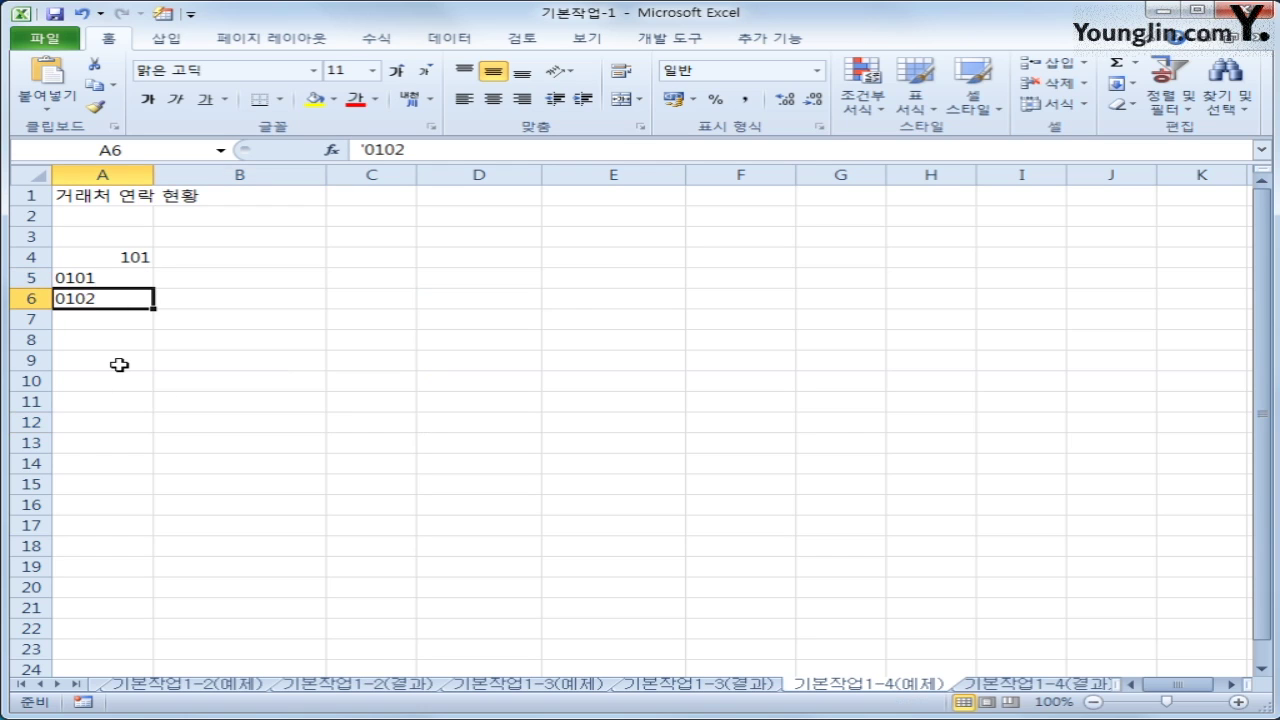